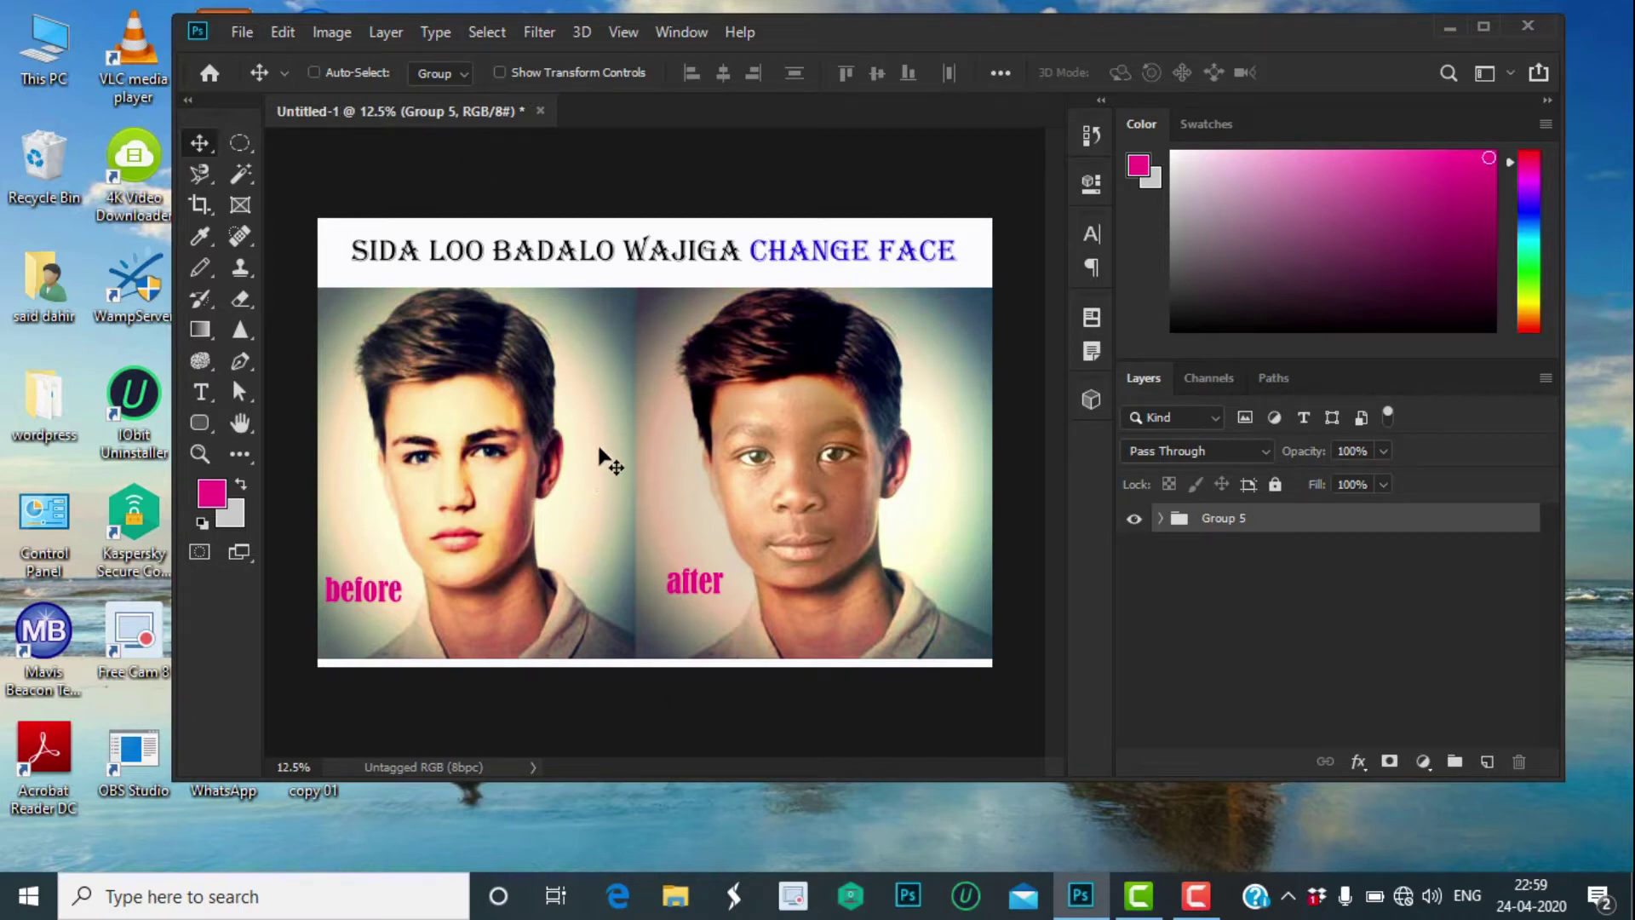
Open the images boy 00 and boy 02 from the Desktop folder.
click(243, 29)
click(294, 71)
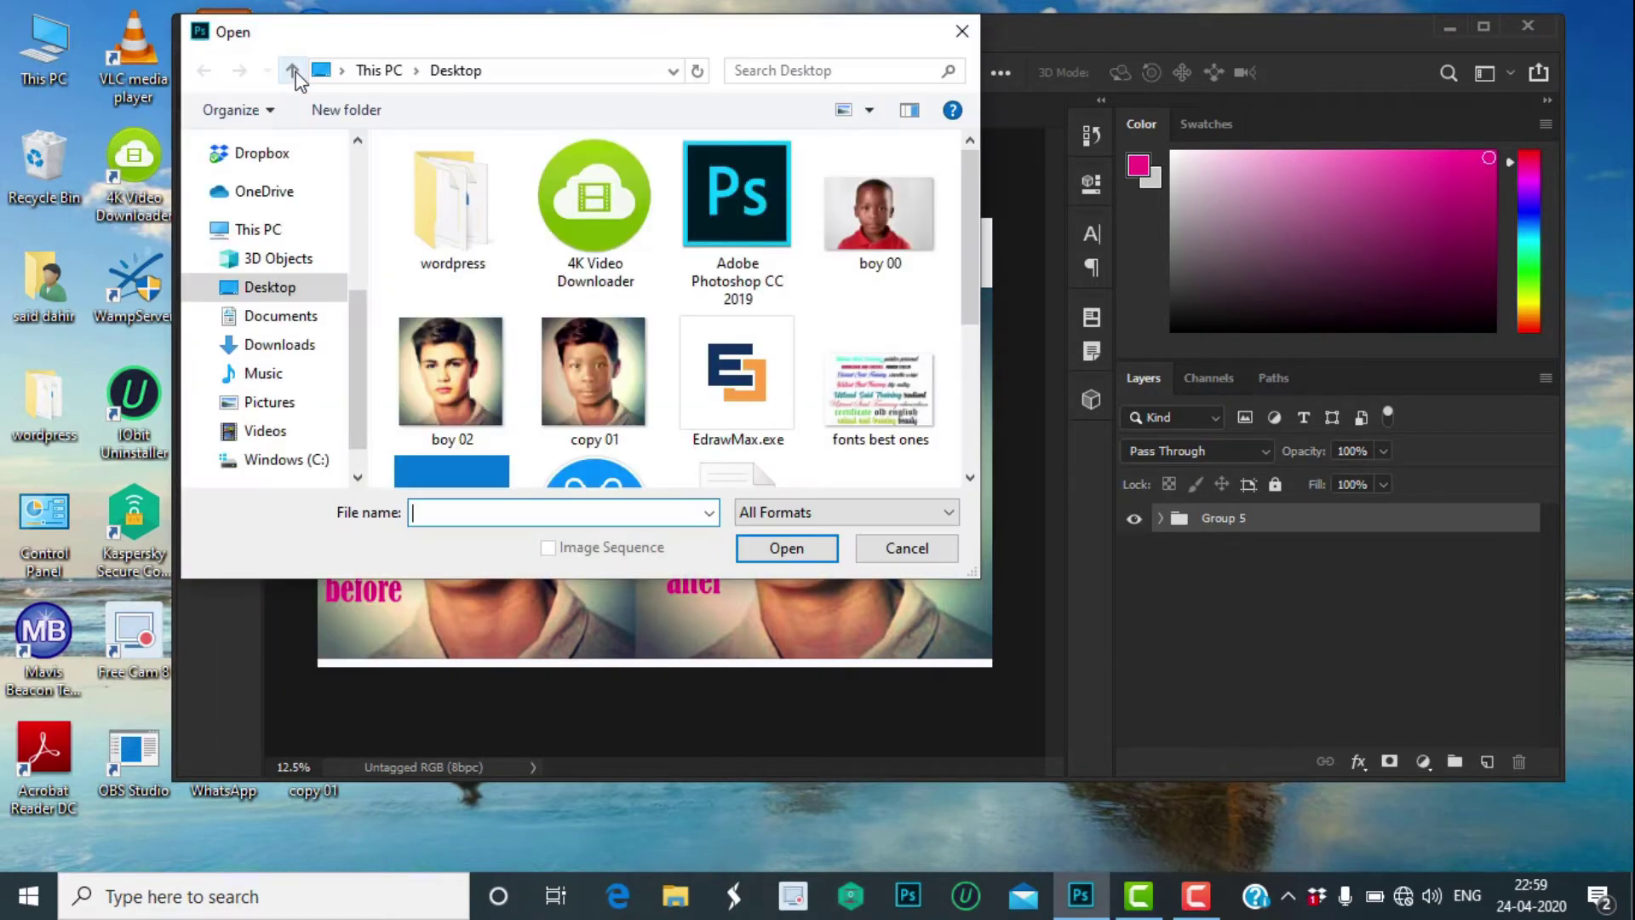
click(867, 212)
click(782, 549)
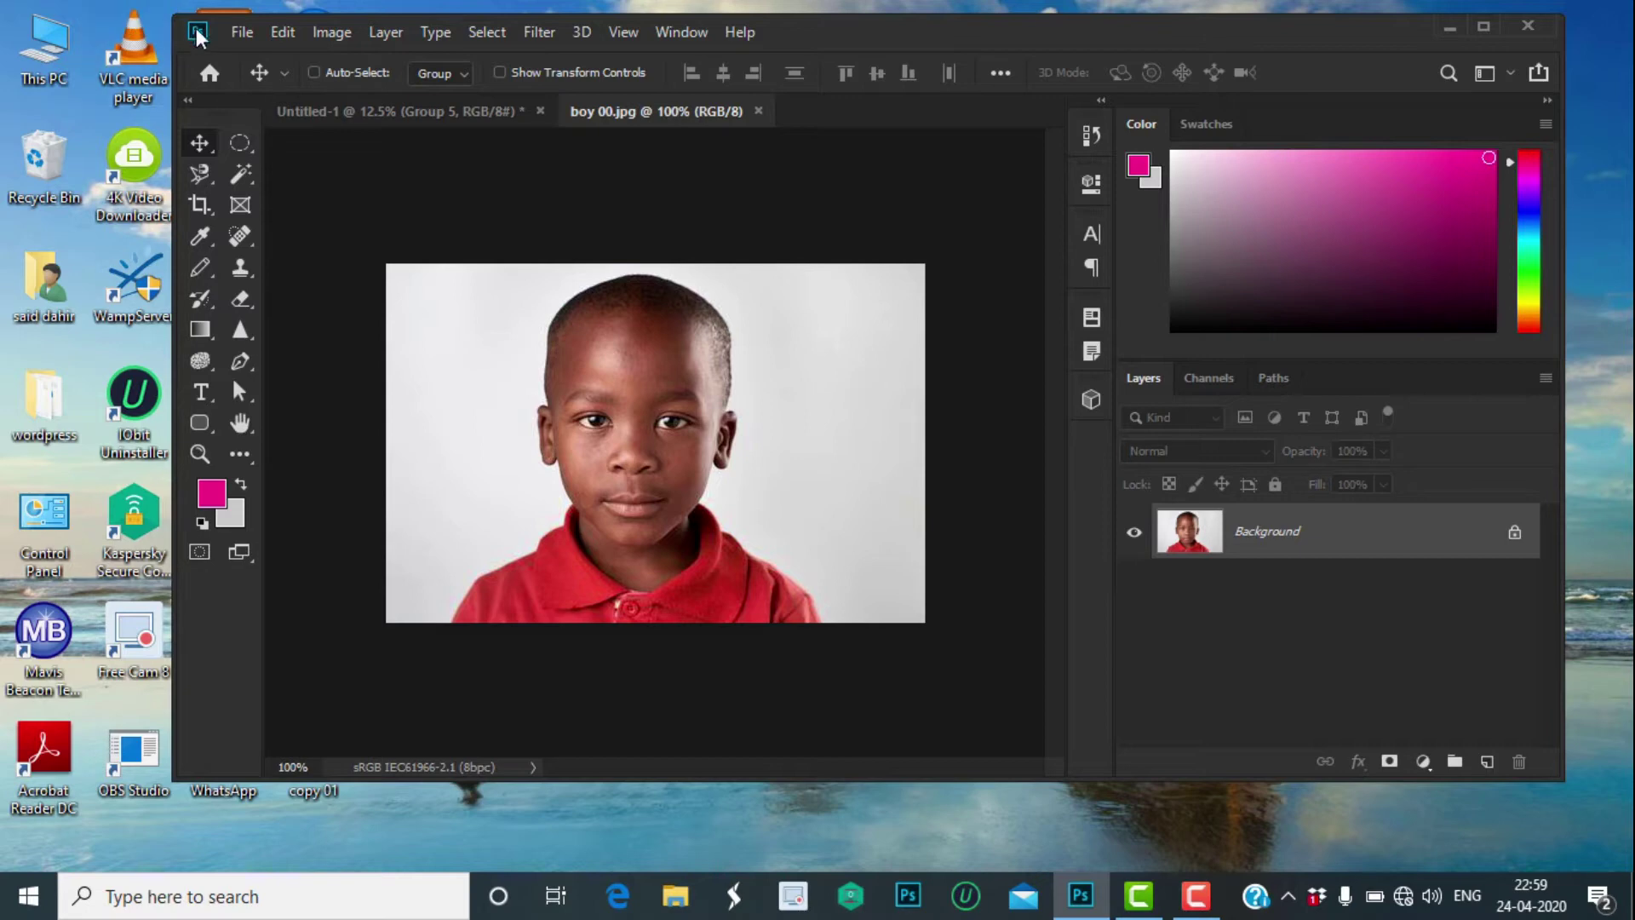
click(241, 32)
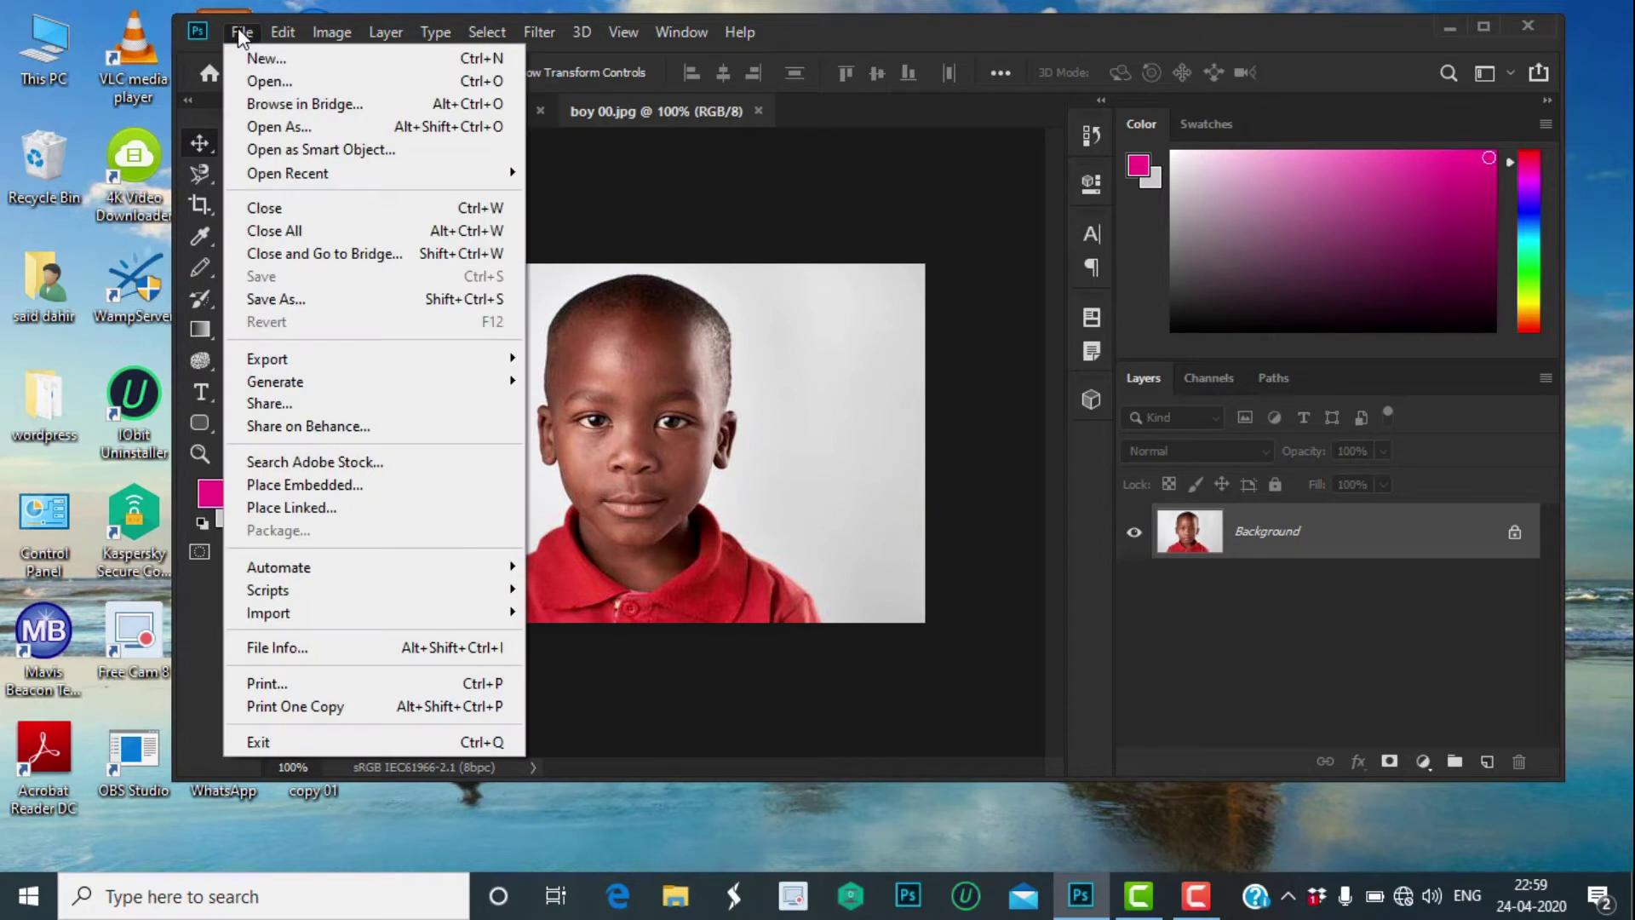
click(255, 92)
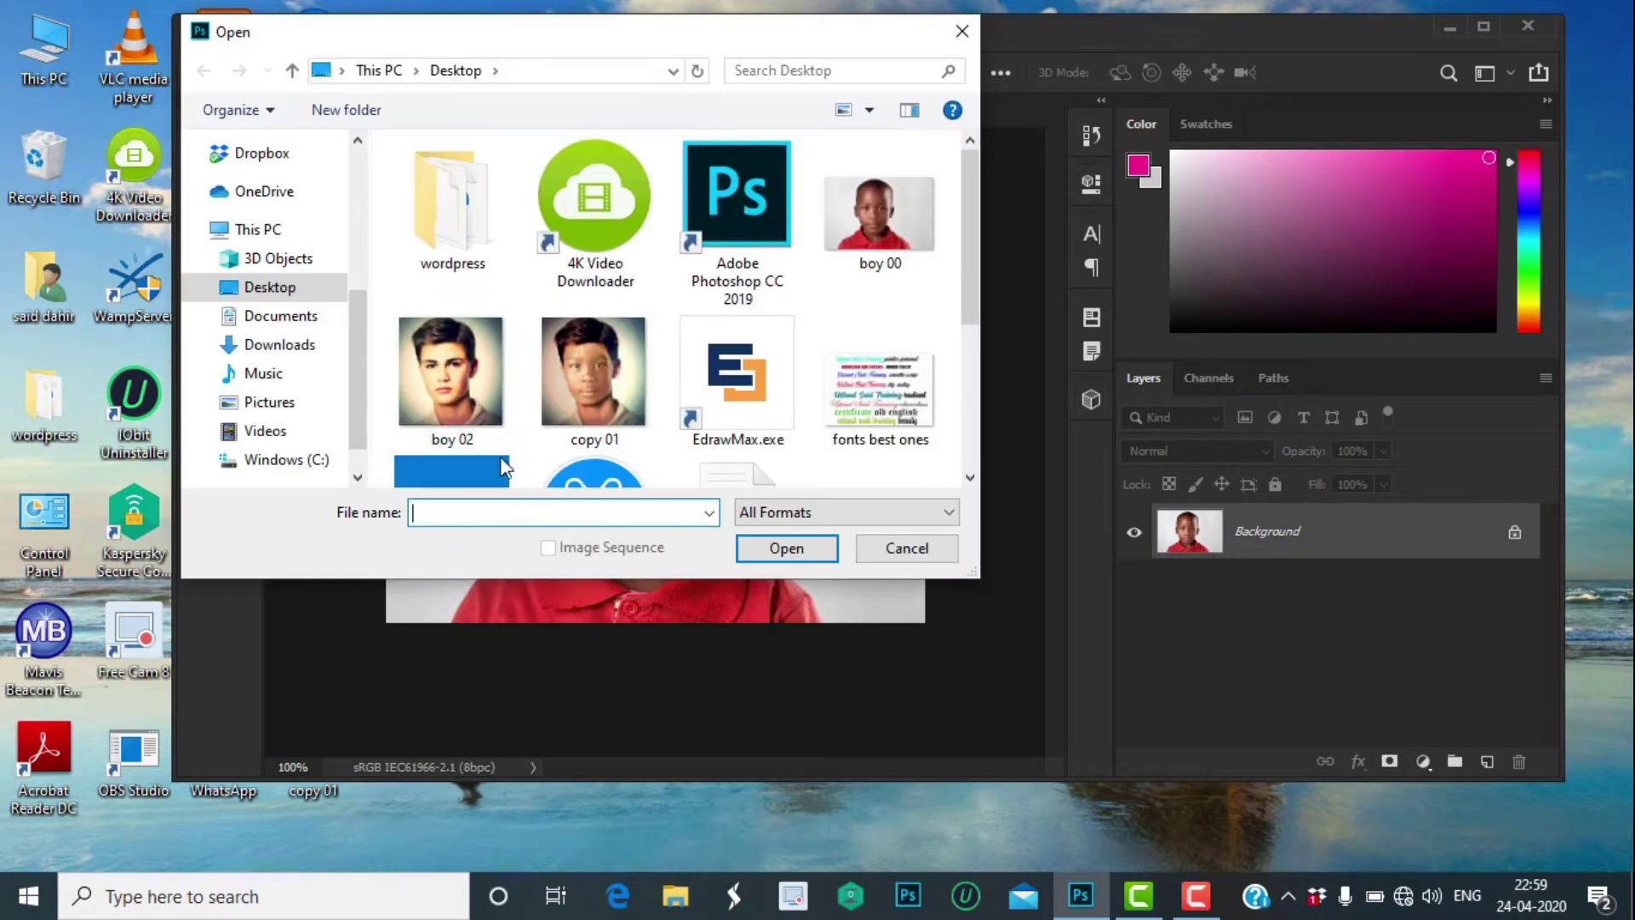
click(441, 375)
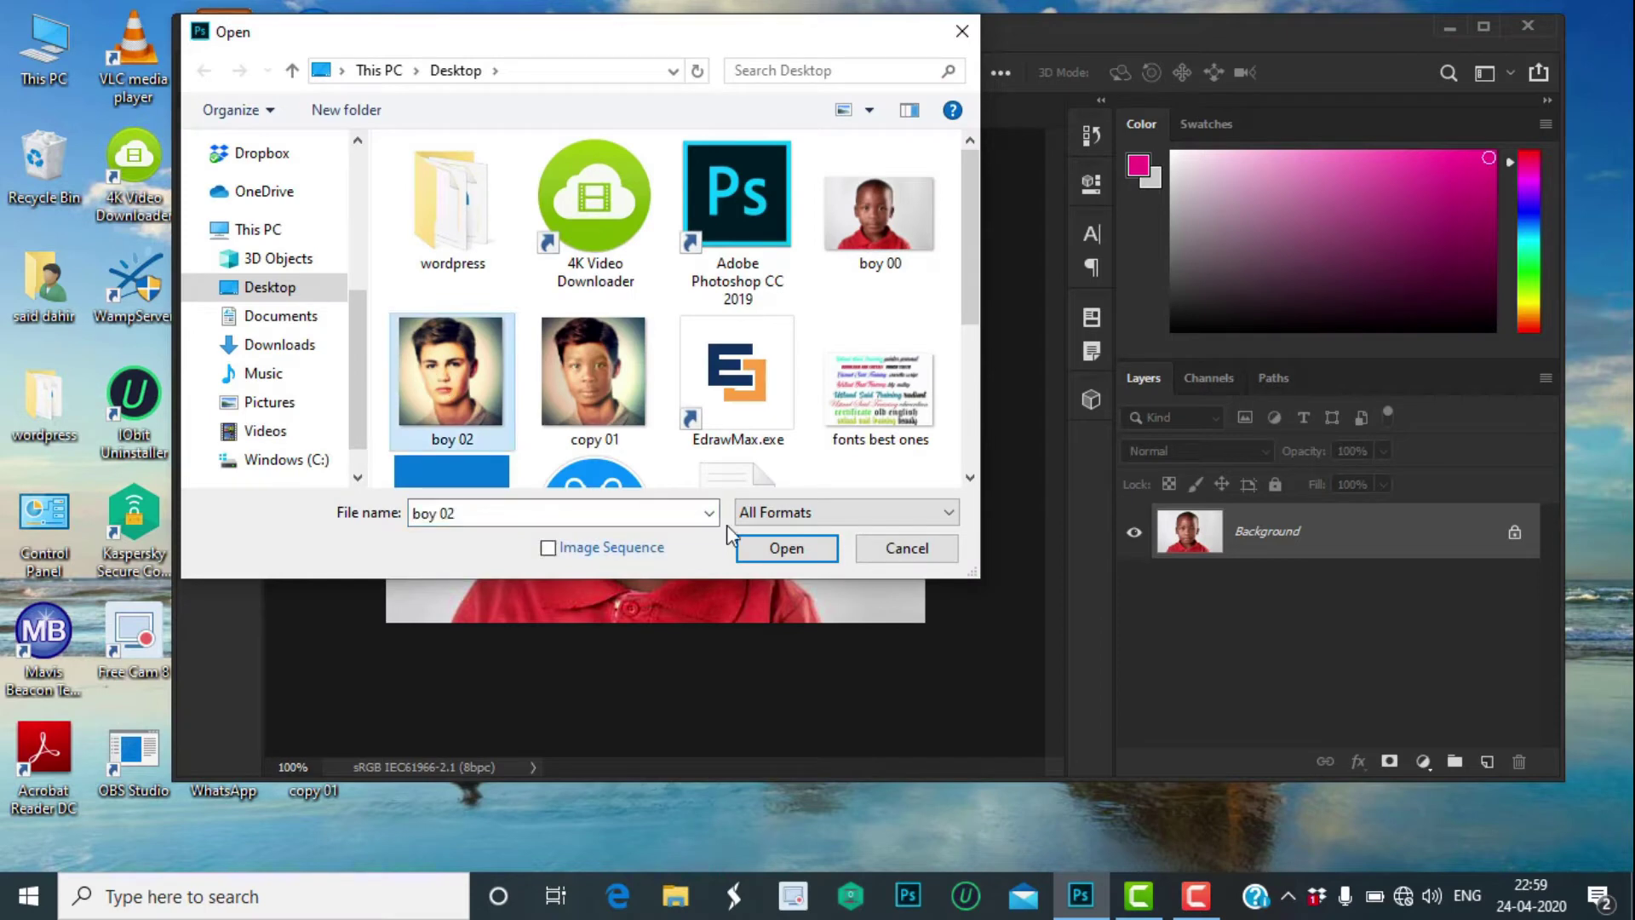
click(768, 542)
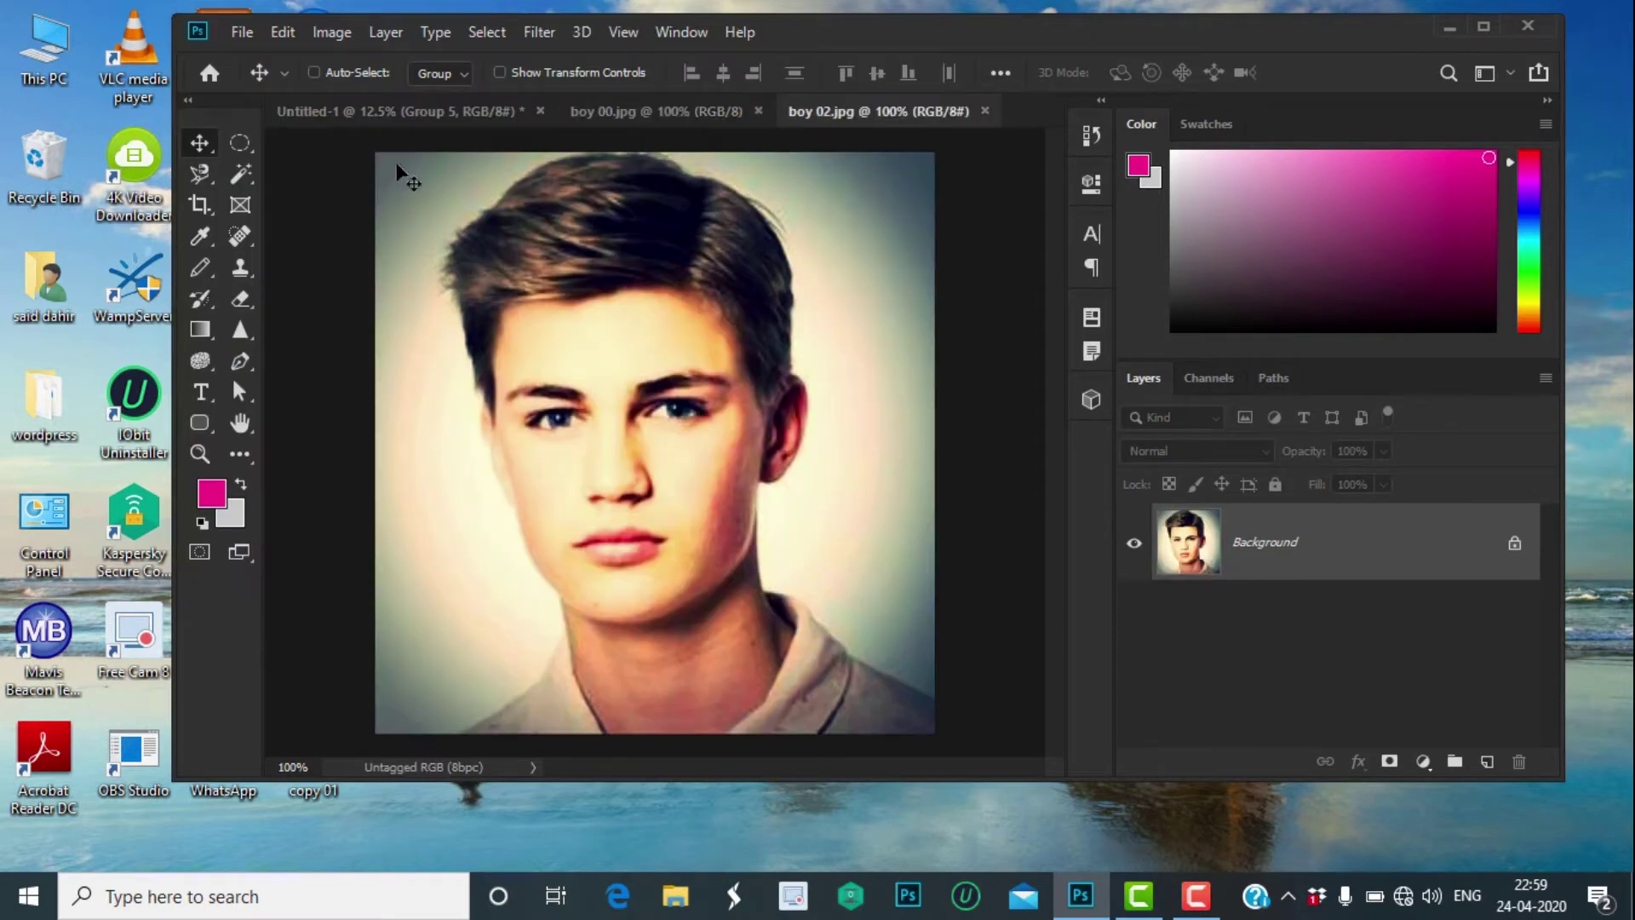
In boy 00, start a Pen tool path at the temple on the left side of the boy's face.
click(673, 124)
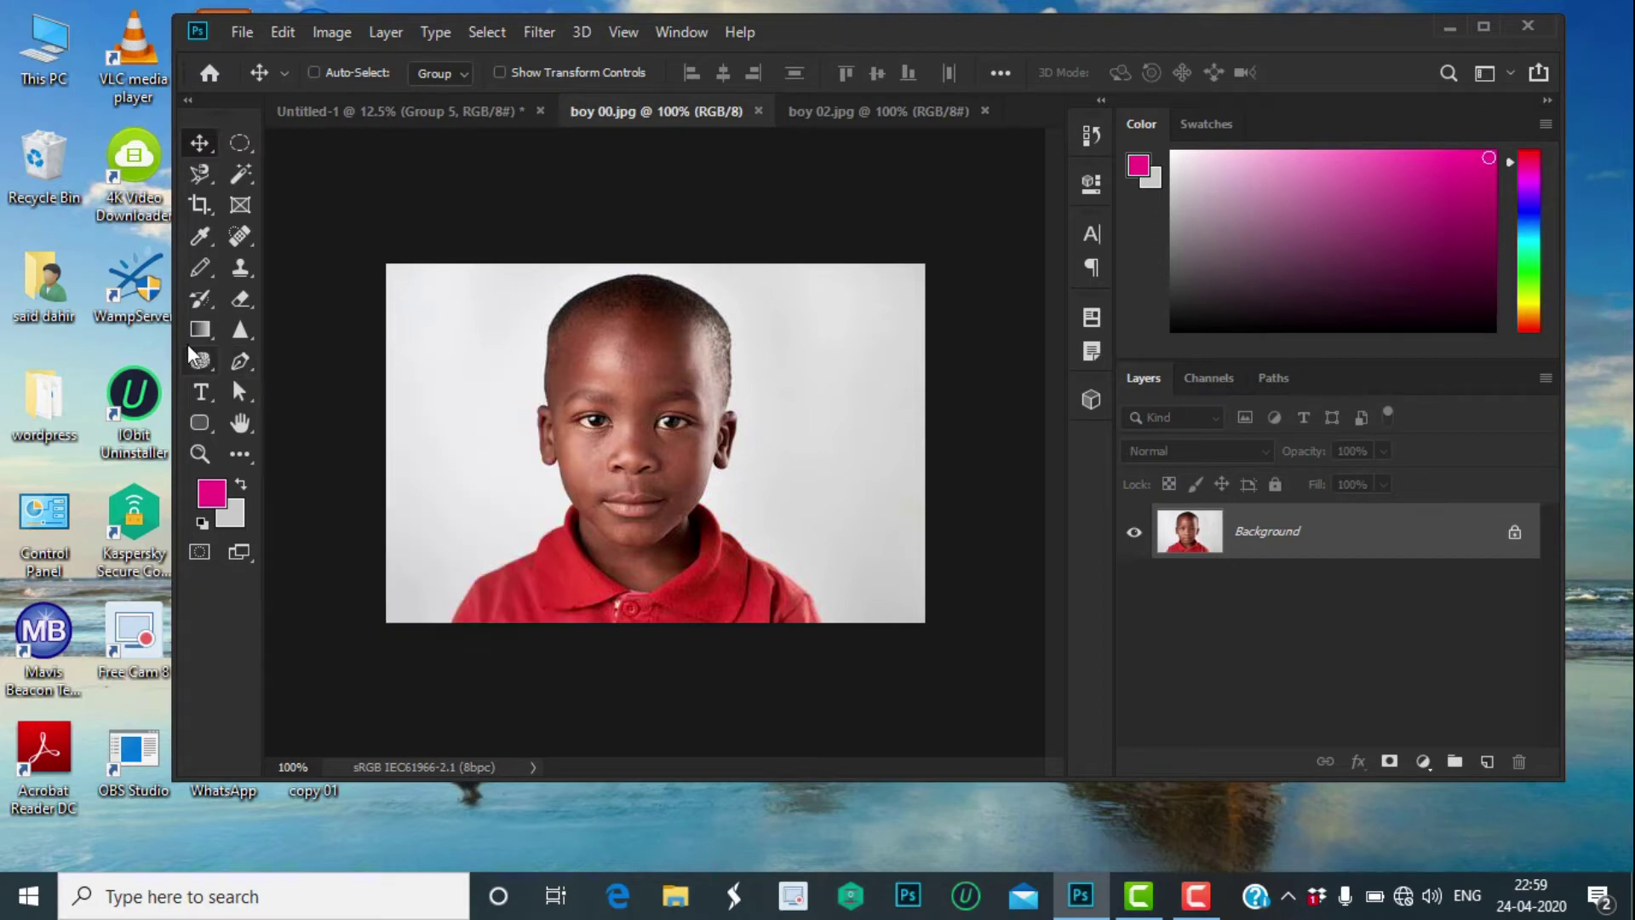
click(242, 361)
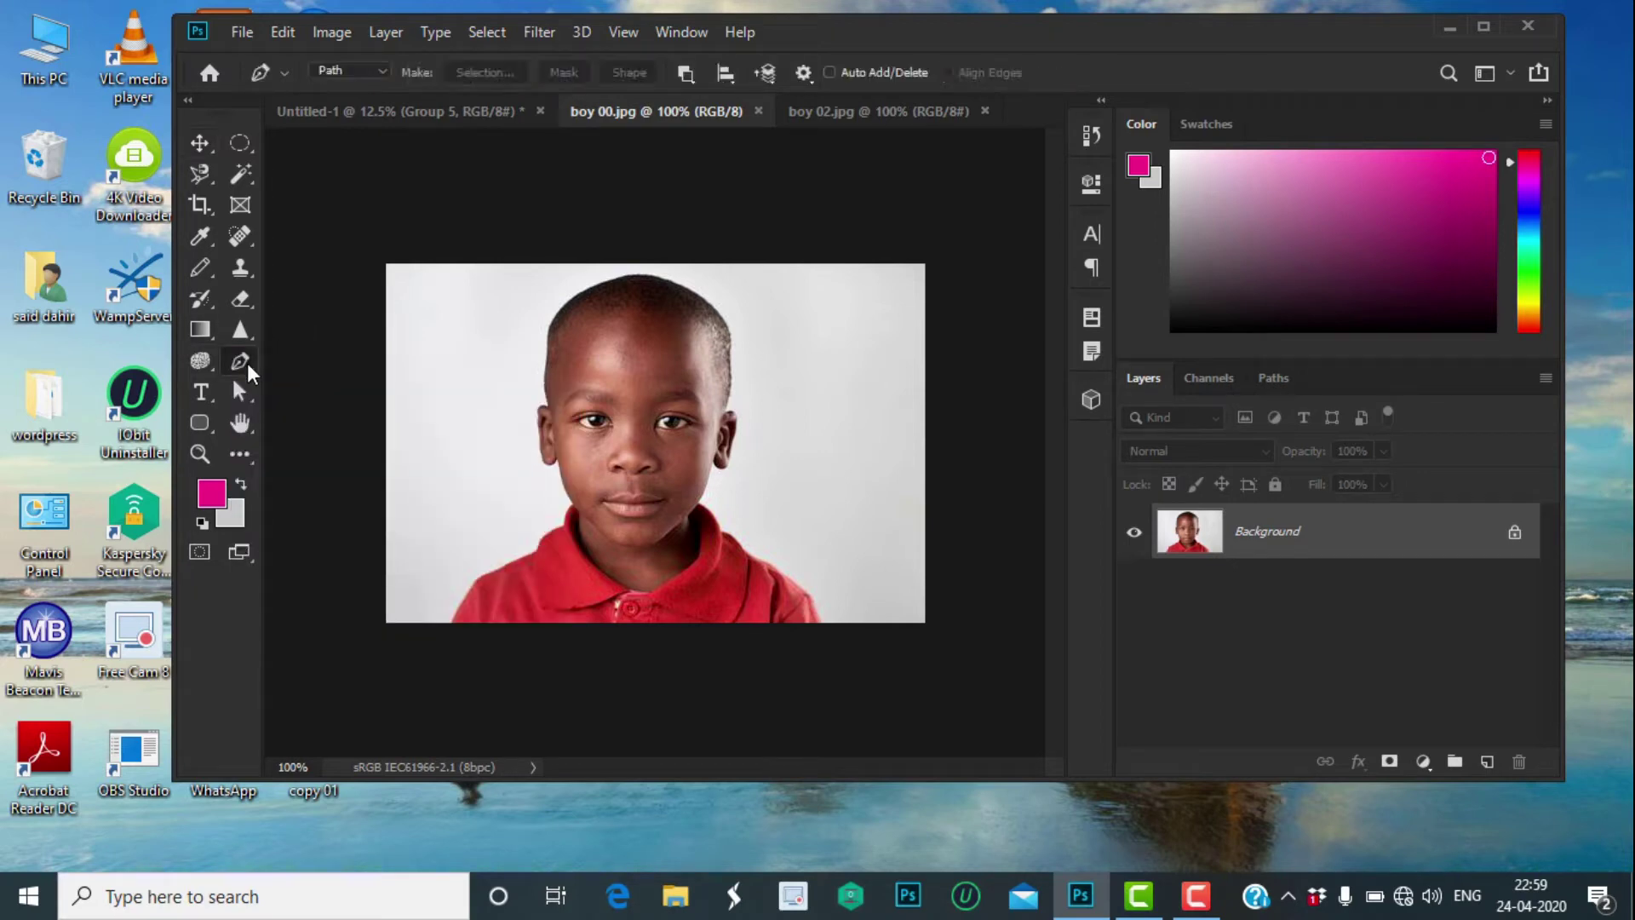
click(558, 390)
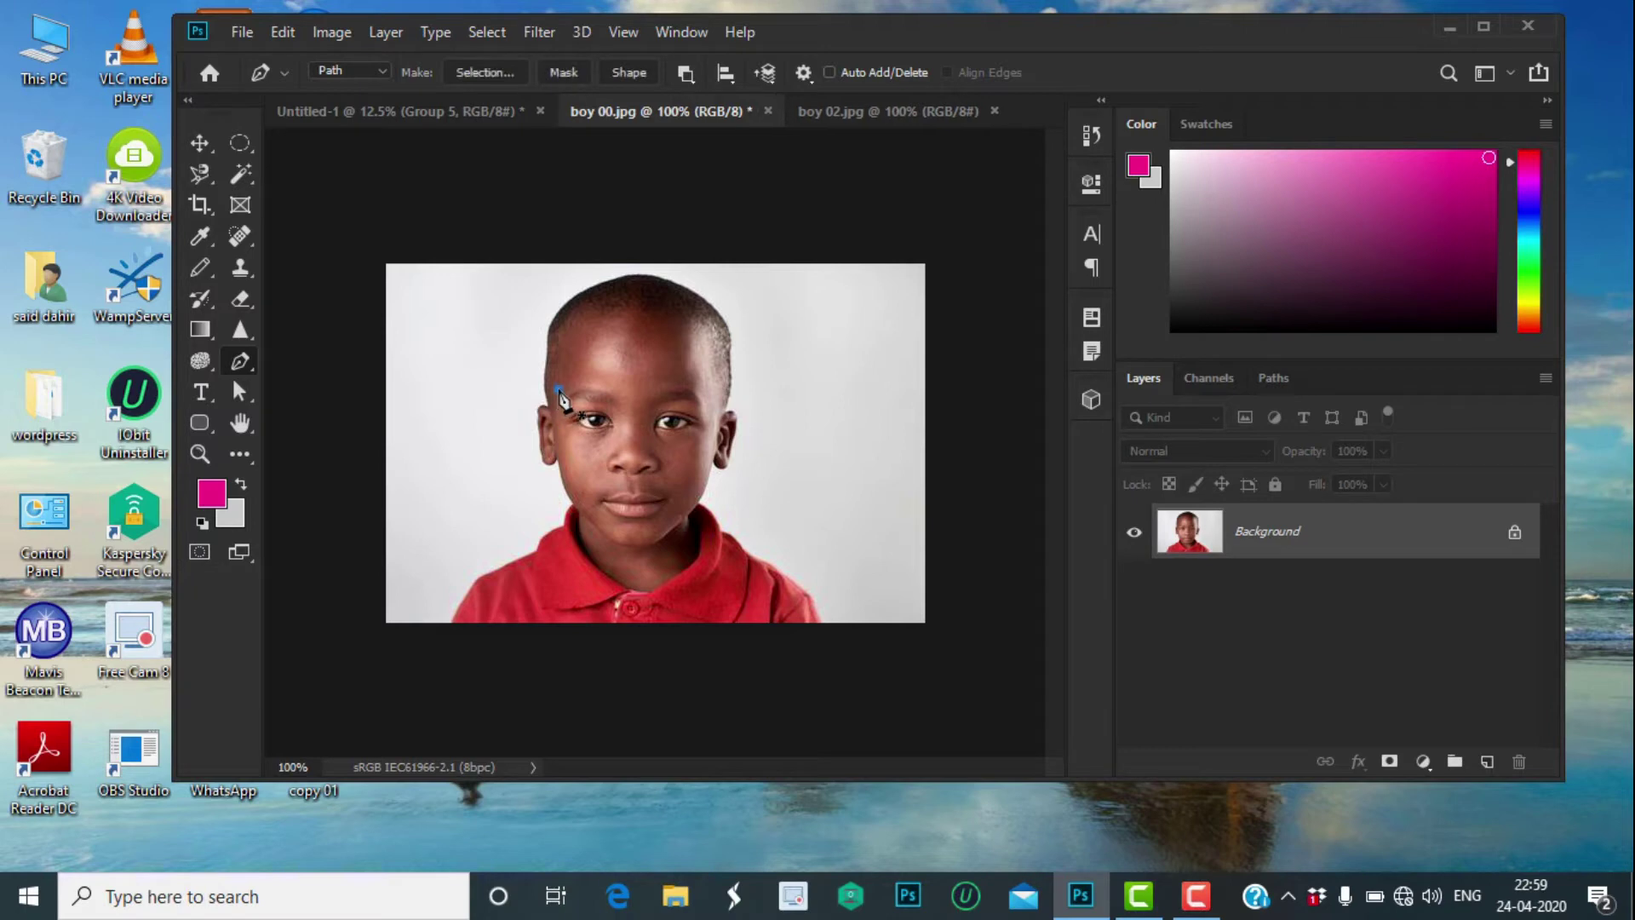
click(703, 390)
drag(716, 407, 725, 422)
key(ctrl+z)
key(ctrl+z)
Continue the path with a curve across the forehead to the right temple and down the right cheek to the jaw.
drag(704, 387, 787, 448)
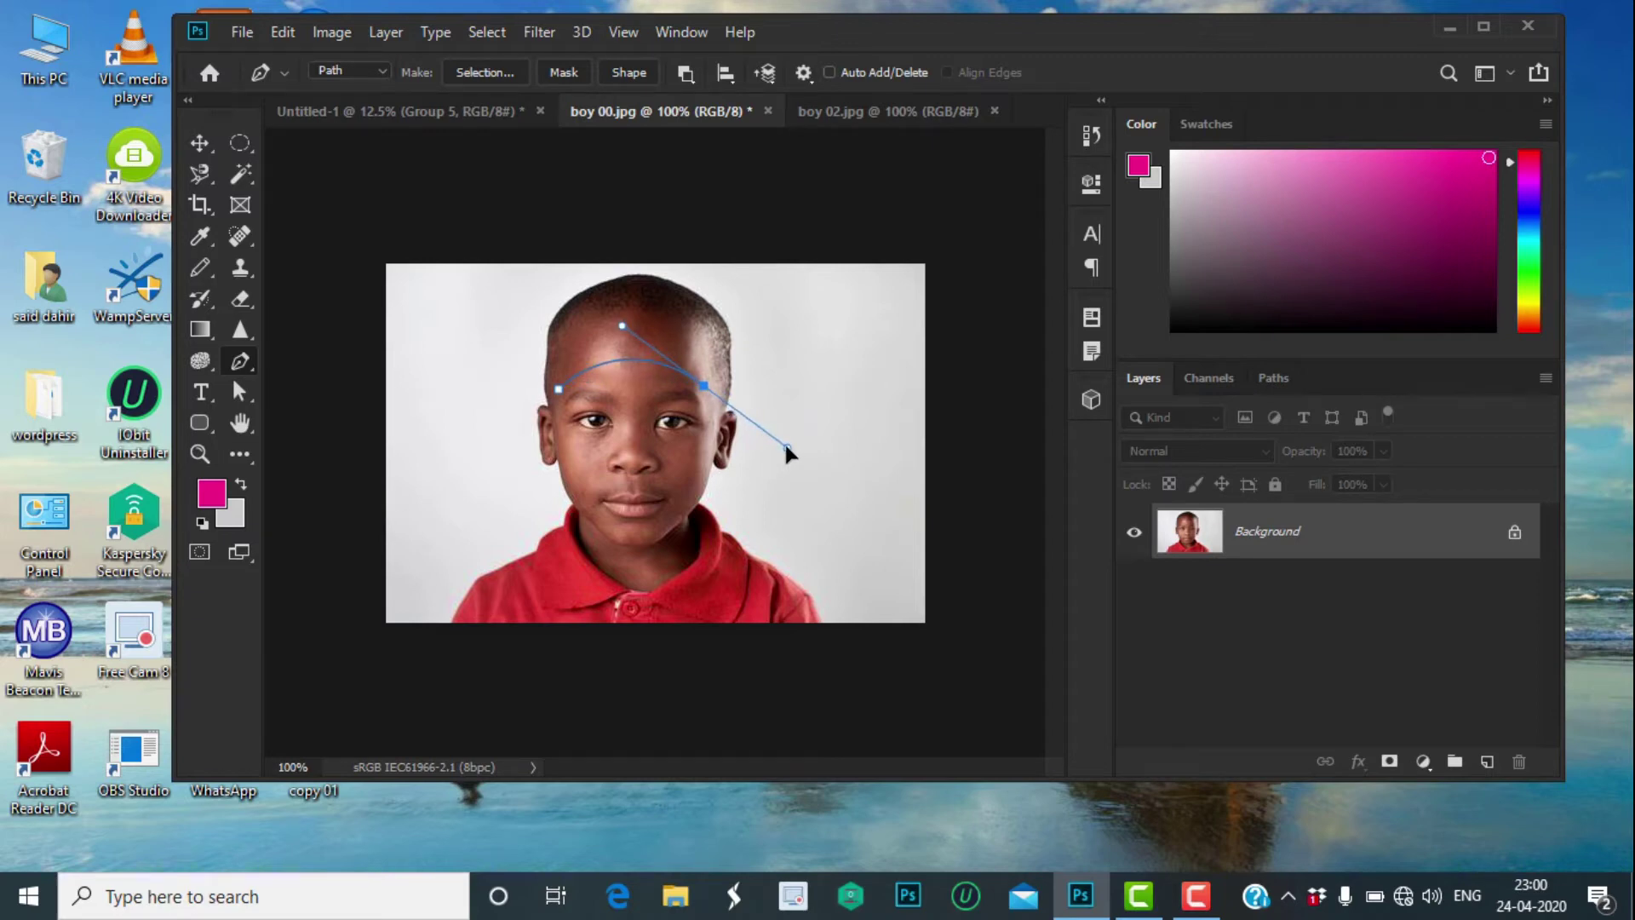
alt+click(705, 388)
click(681, 515)
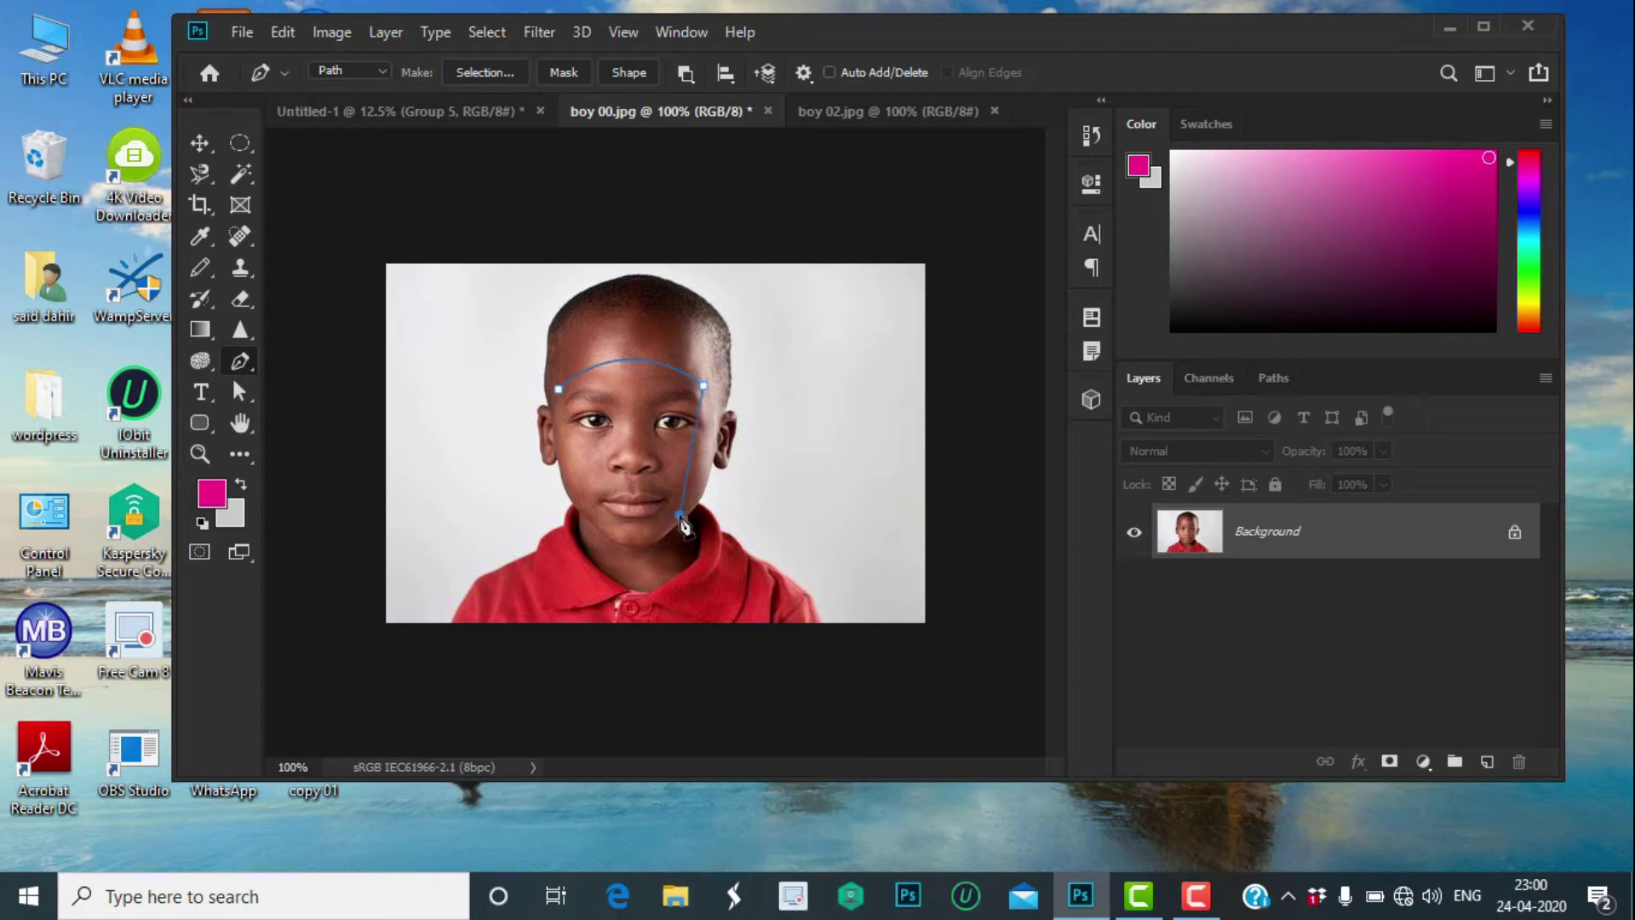
drag(682, 517, 626, 559)
click(680, 517)
Curve the path under the chin and up the left cheek, closing it at the starting point on the left temple.
click(584, 513)
drag(583, 496, 532, 449)
drag(529, 458, 530, 447)
click(584, 513)
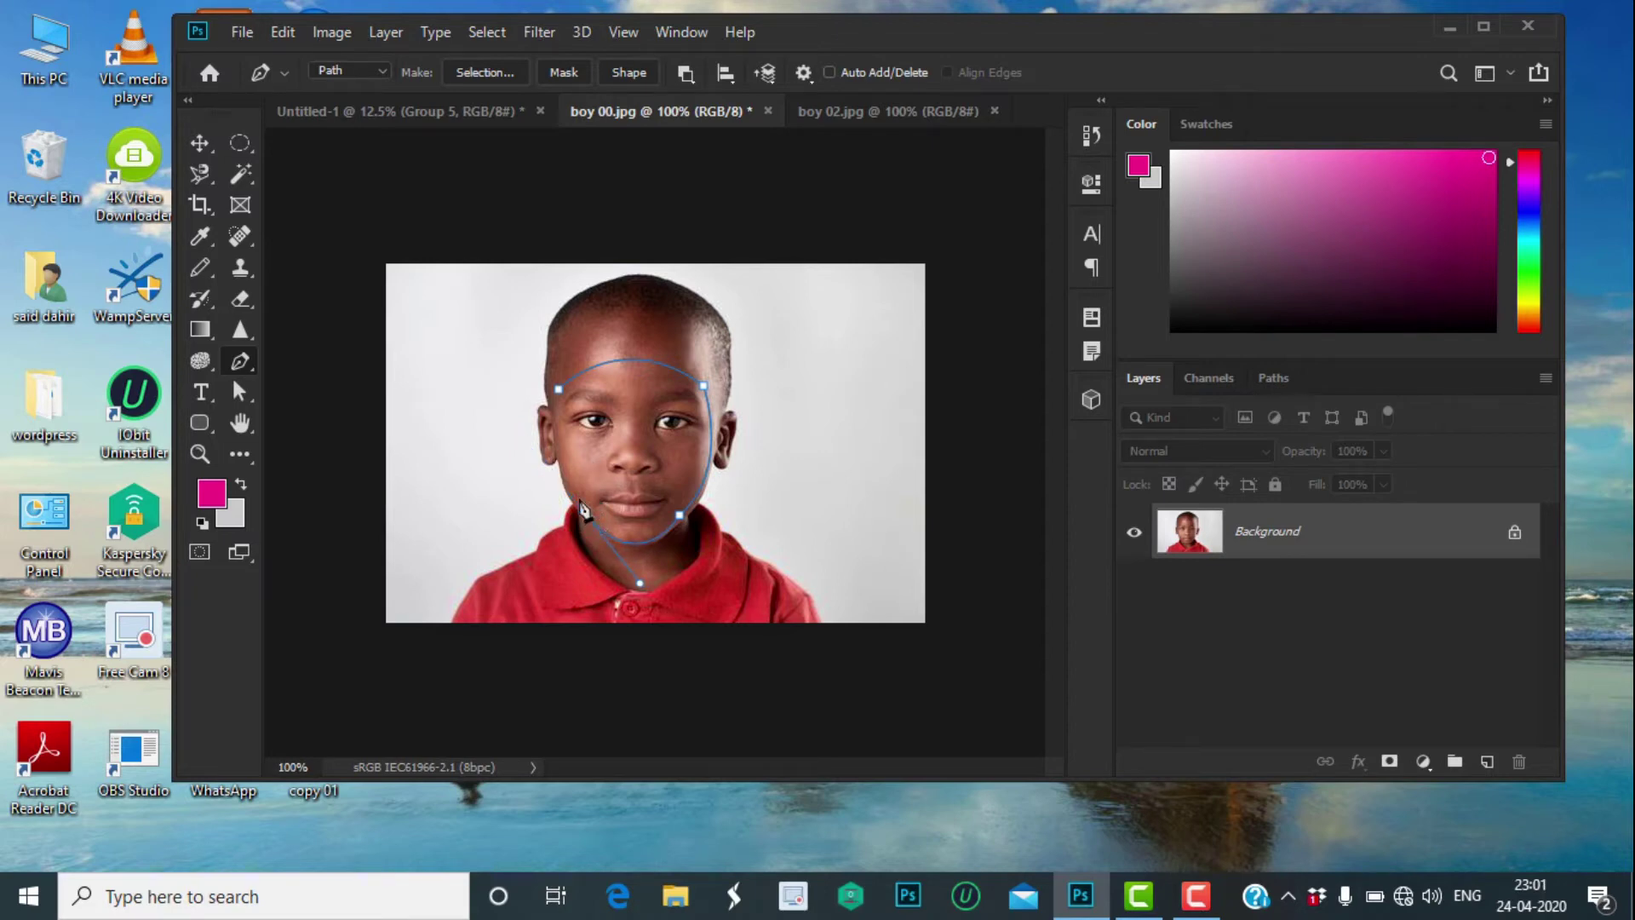
click(560, 397)
drag(576, 366, 577, 327)
Convert the path to a new selection with a 0-pixel feather and invert it so only the face is selected.
right_click(654, 407)
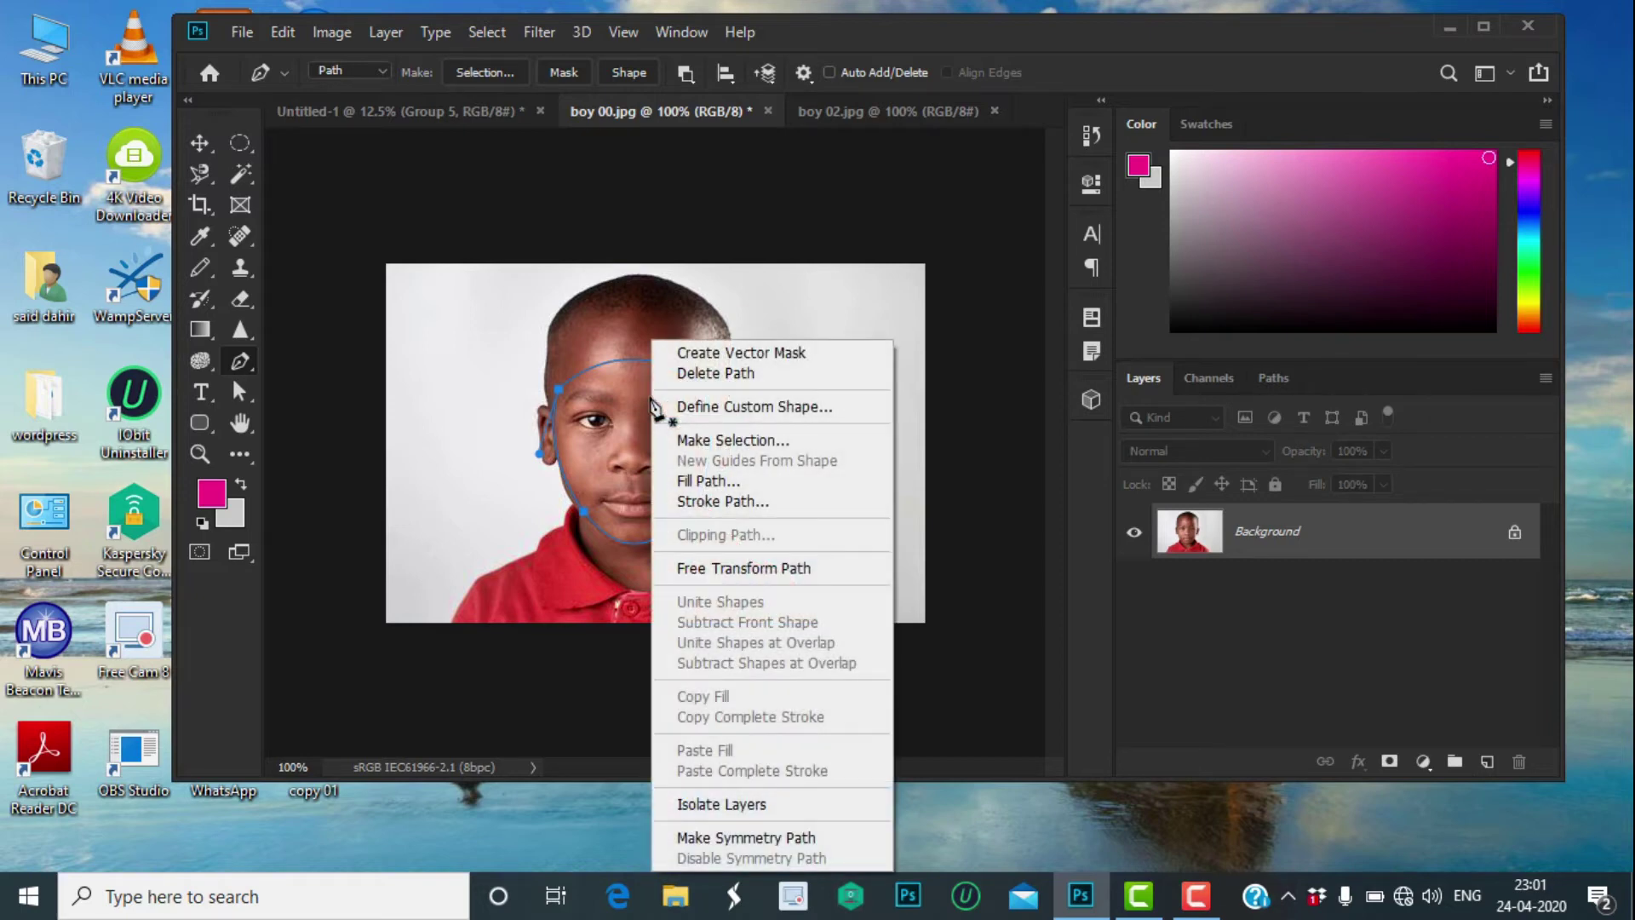
click(740, 439)
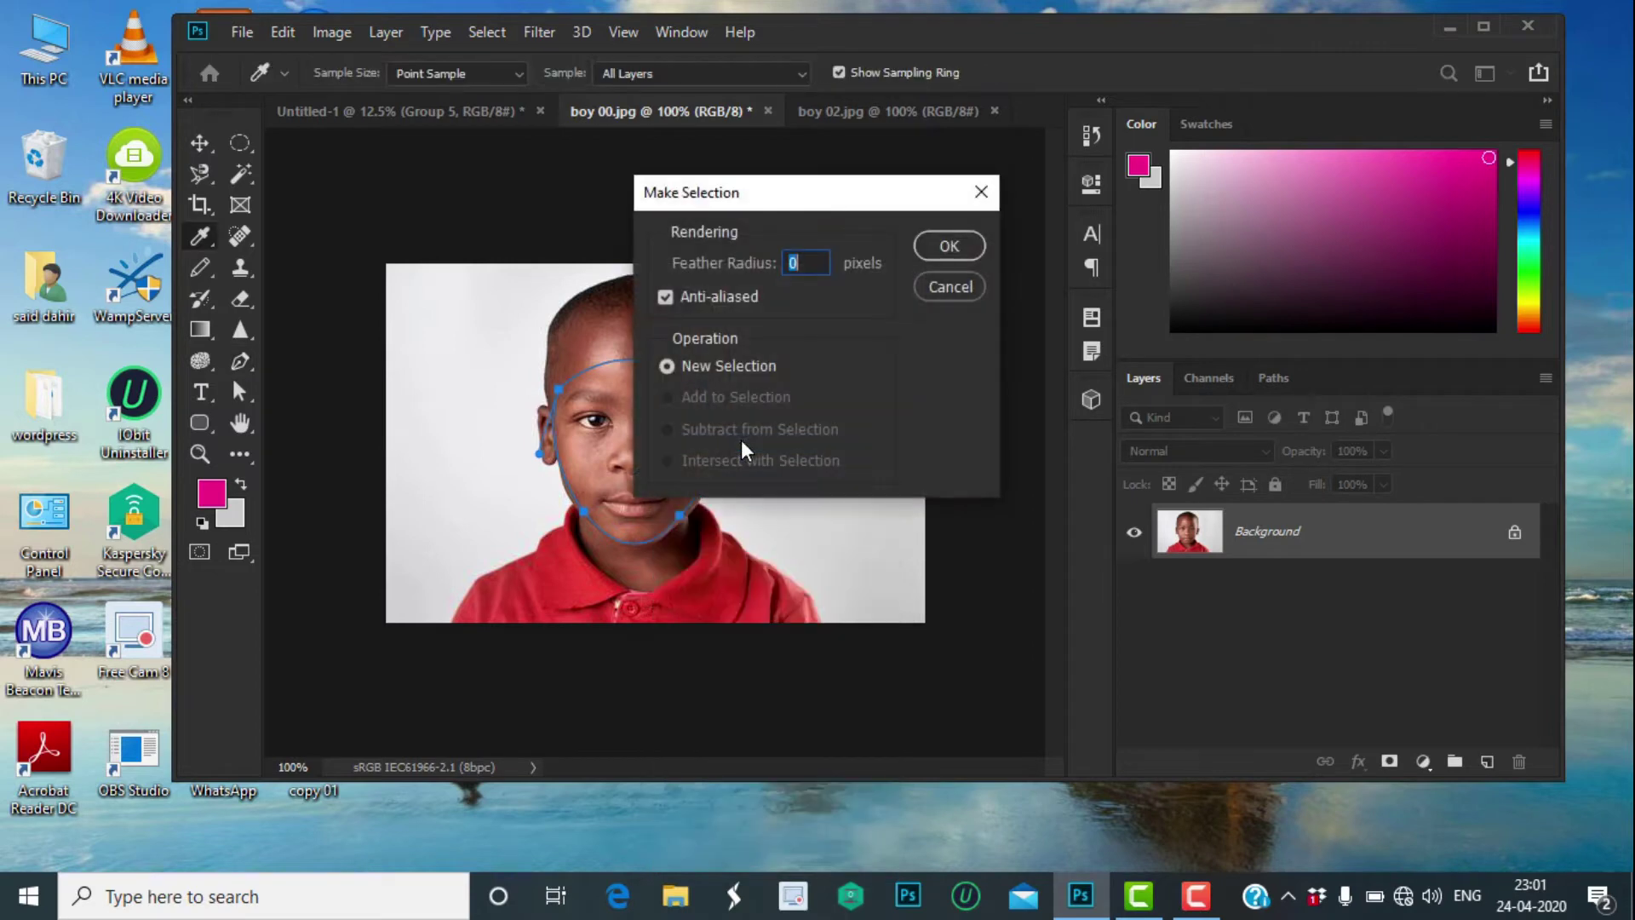
click(953, 248)
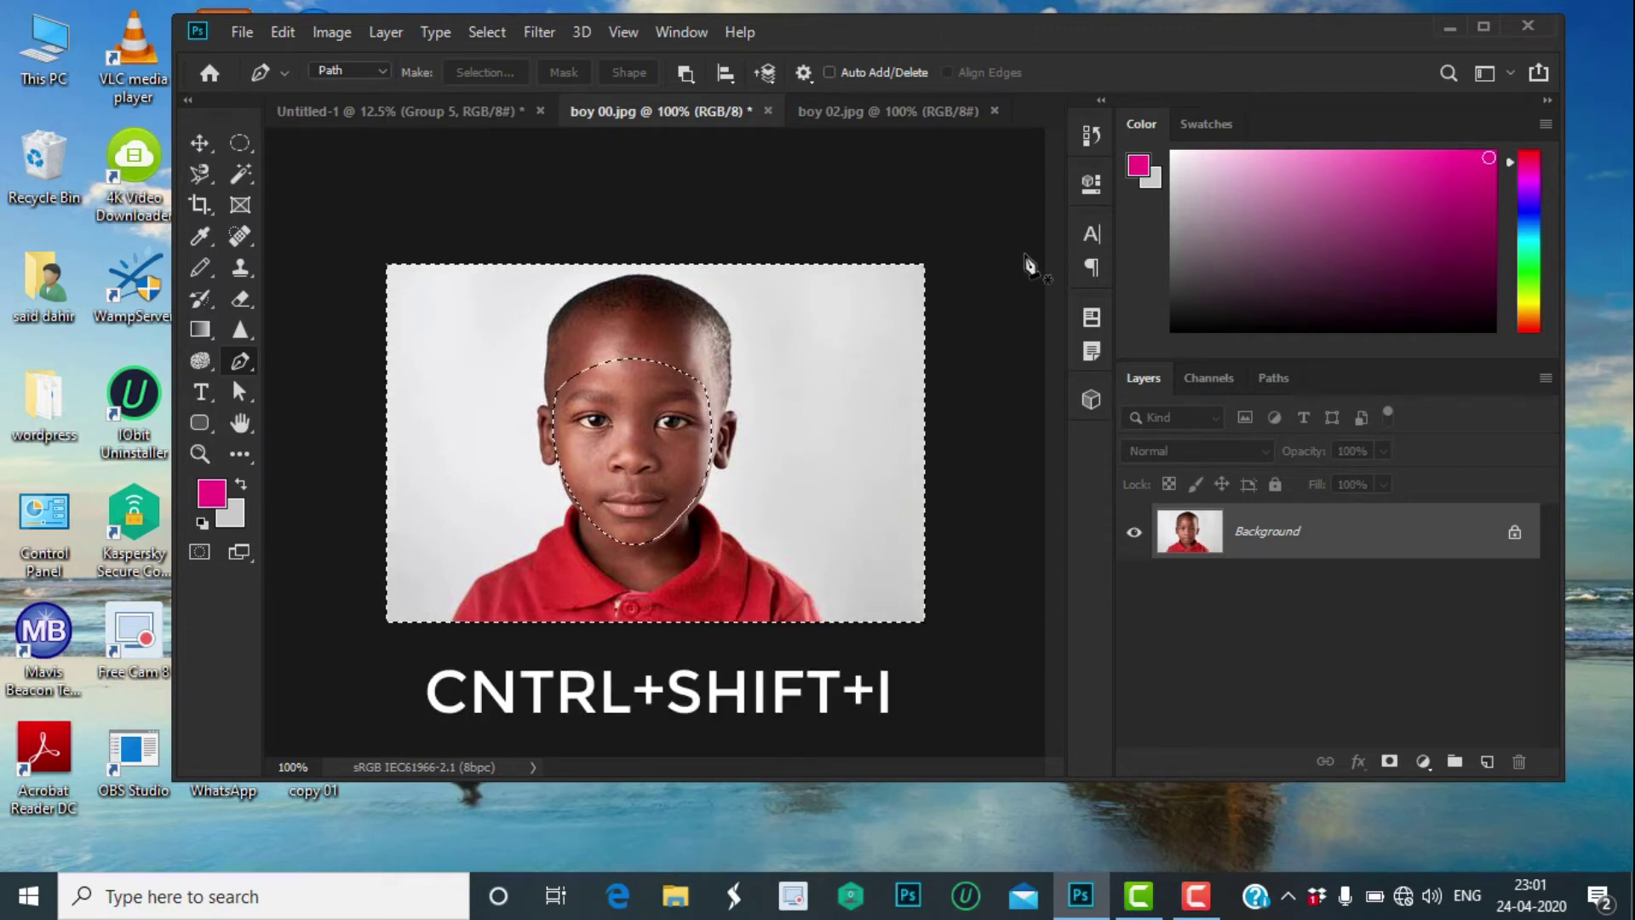
key(ctrl+shift+i)
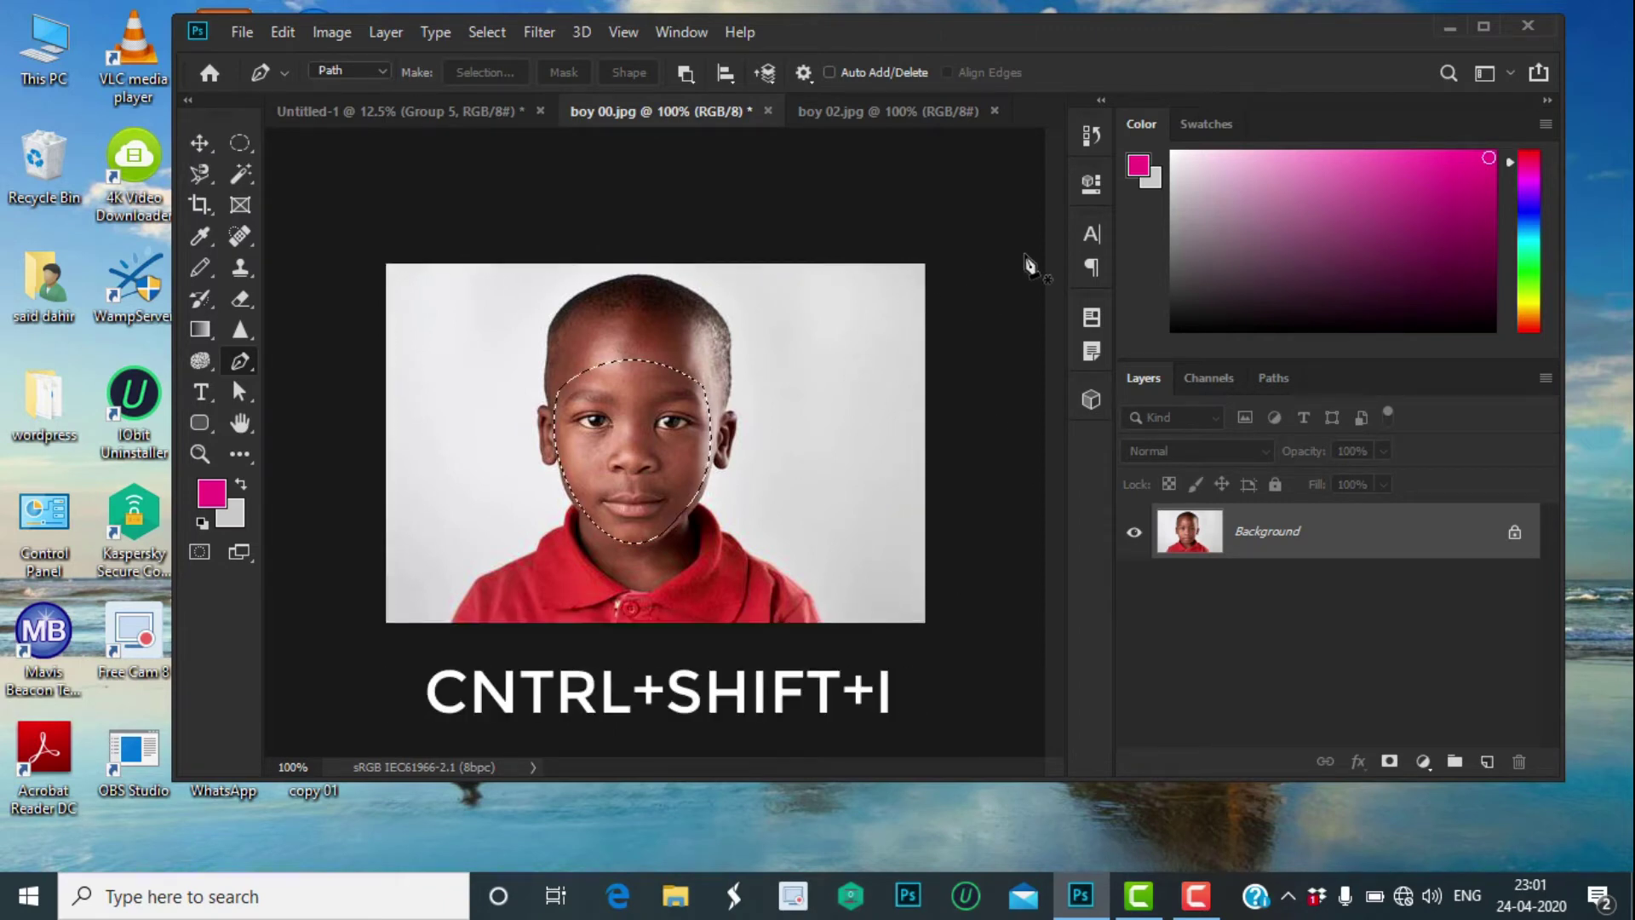
Copy the selected face and paste it into boy 02 as a new layer.
click(281, 30)
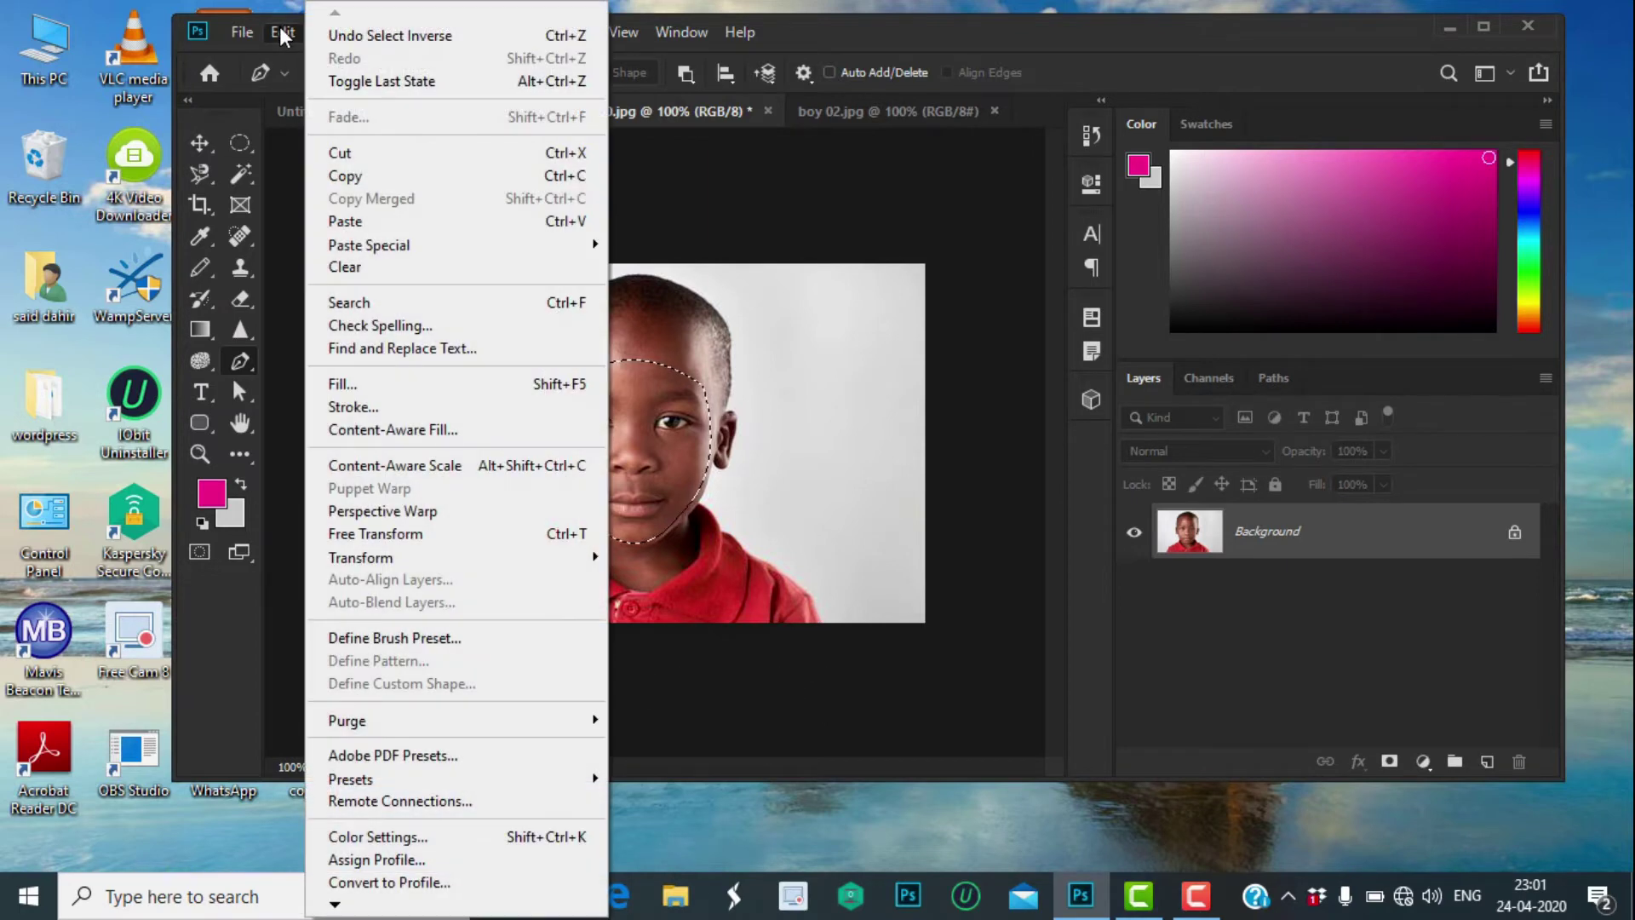
click(366, 174)
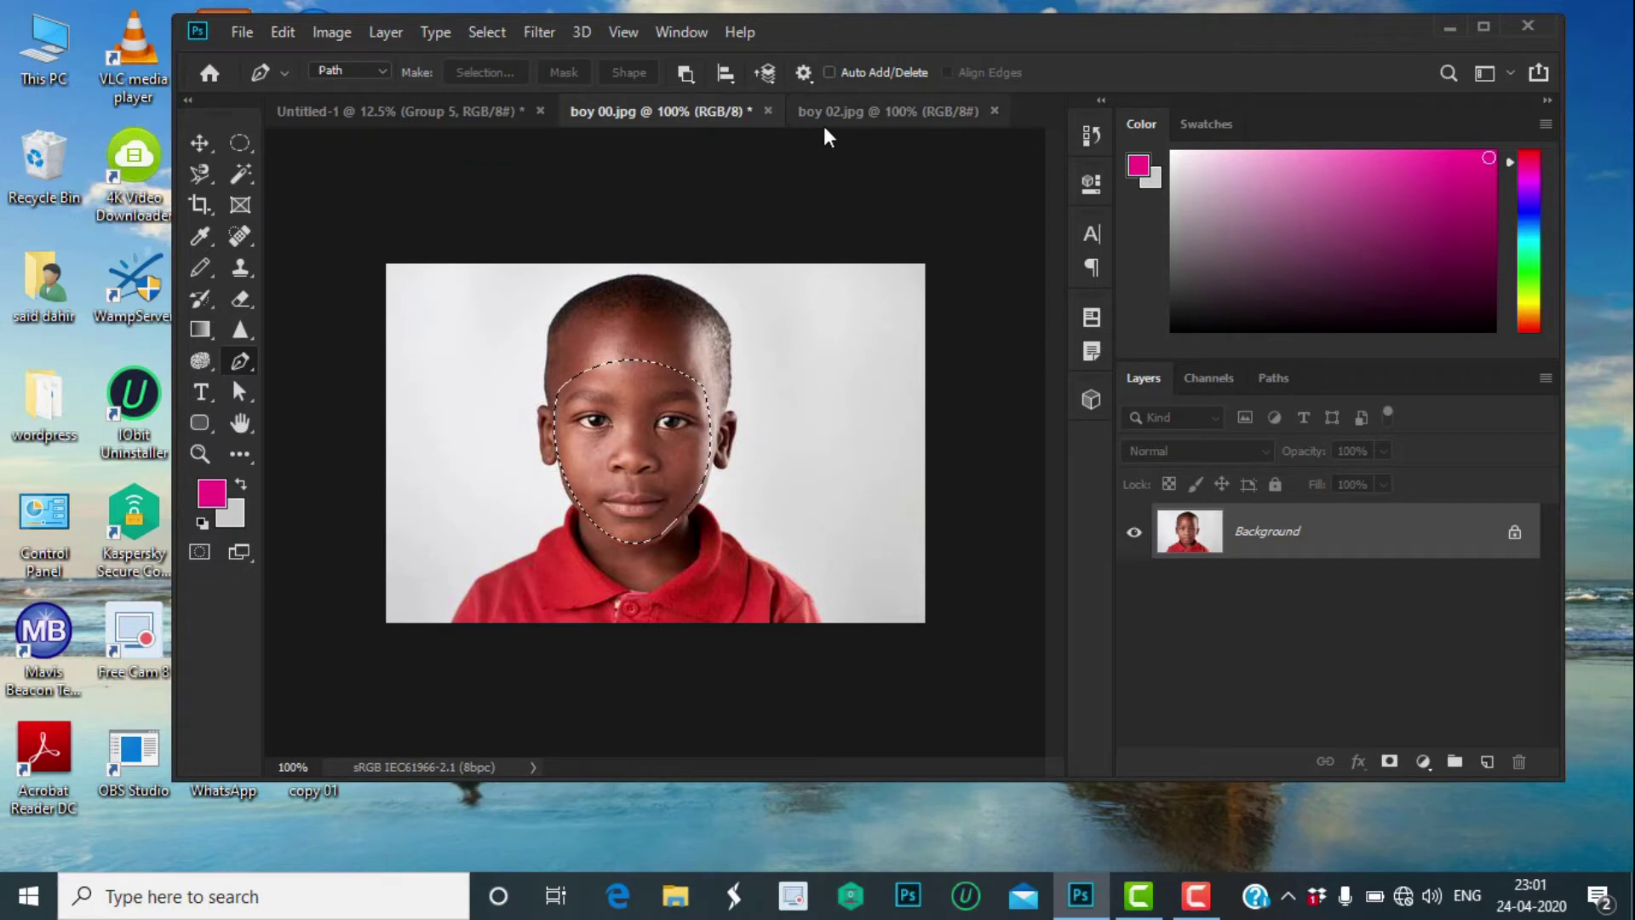
click(872, 118)
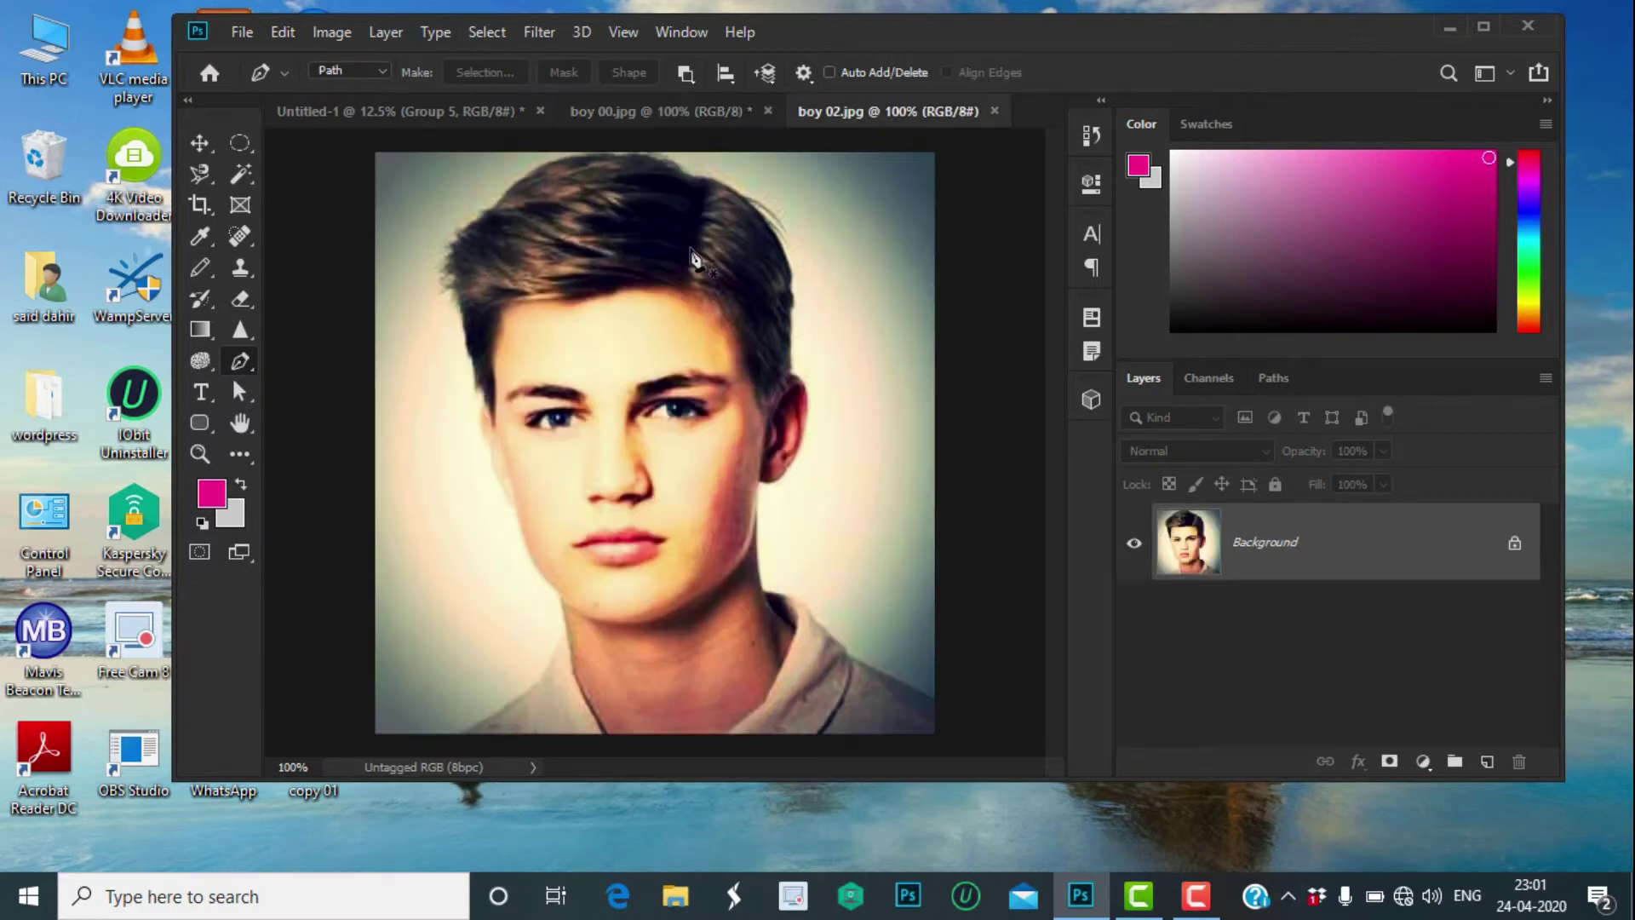
click(282, 32)
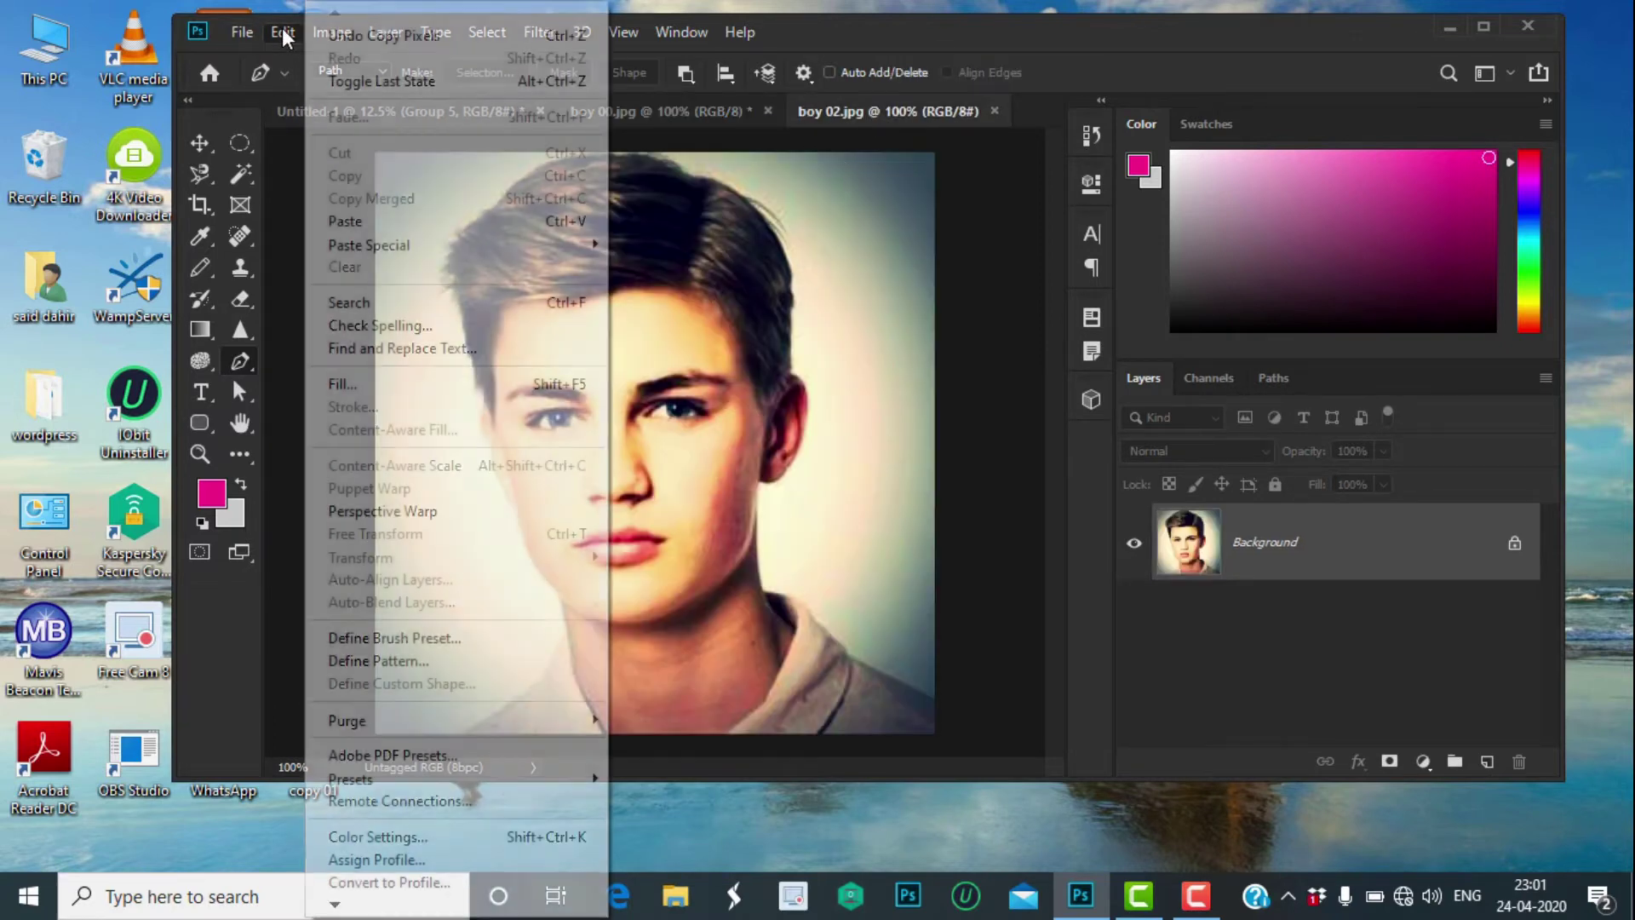
click(381, 228)
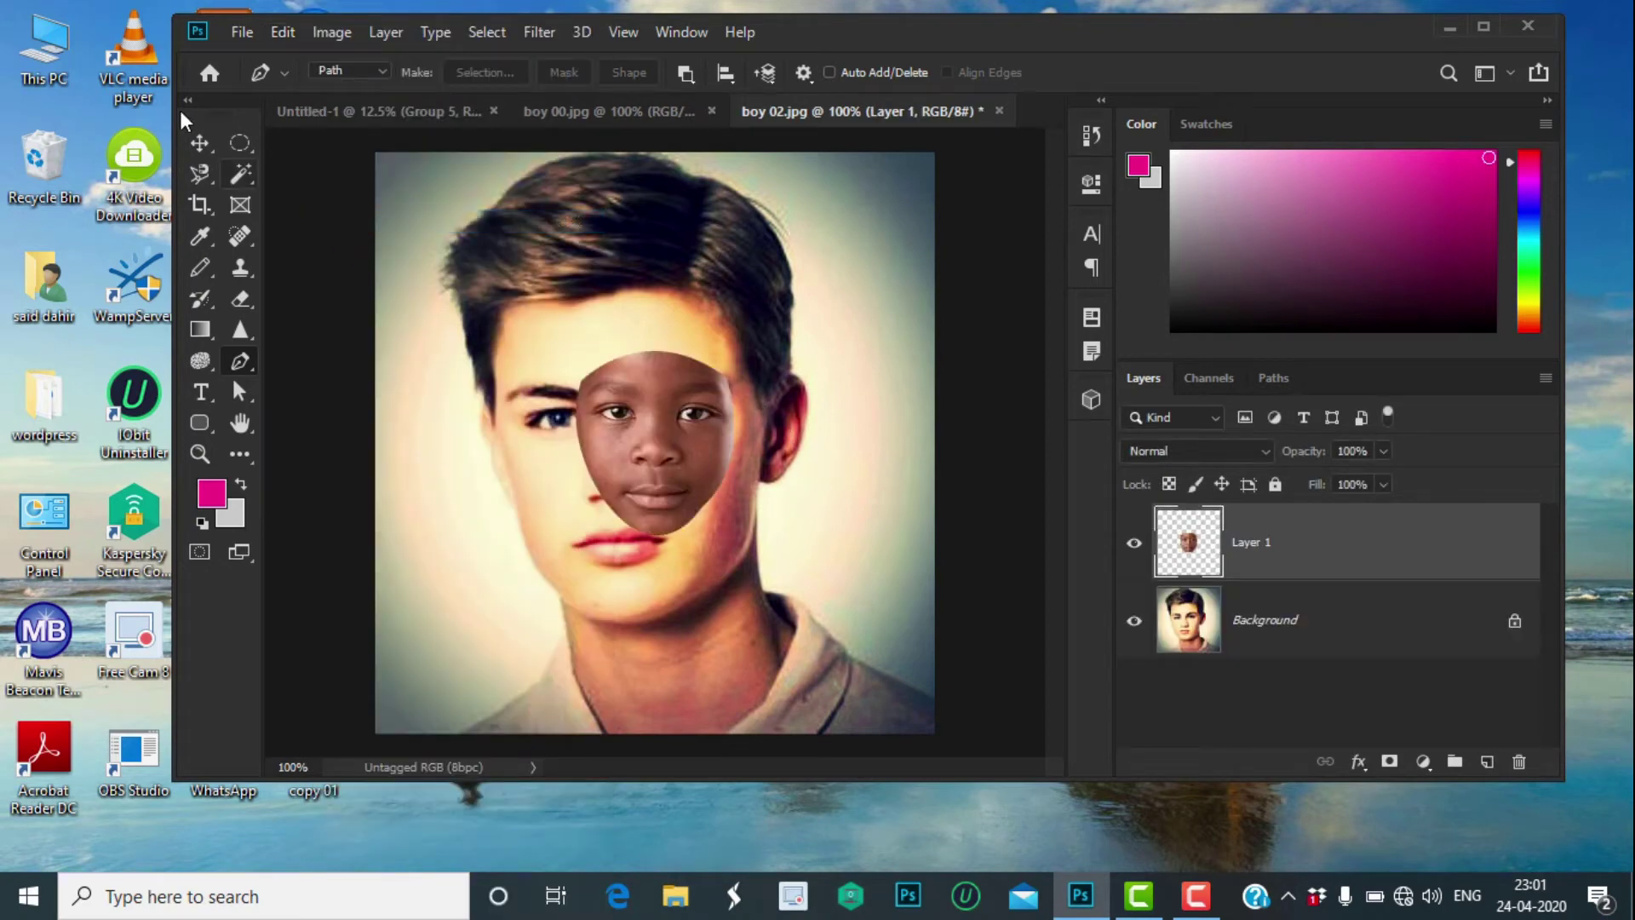
Move the pasted face over the man's face and scale it proportionally to about 161% to cover his features.
click(197, 140)
drag(669, 457, 615, 434)
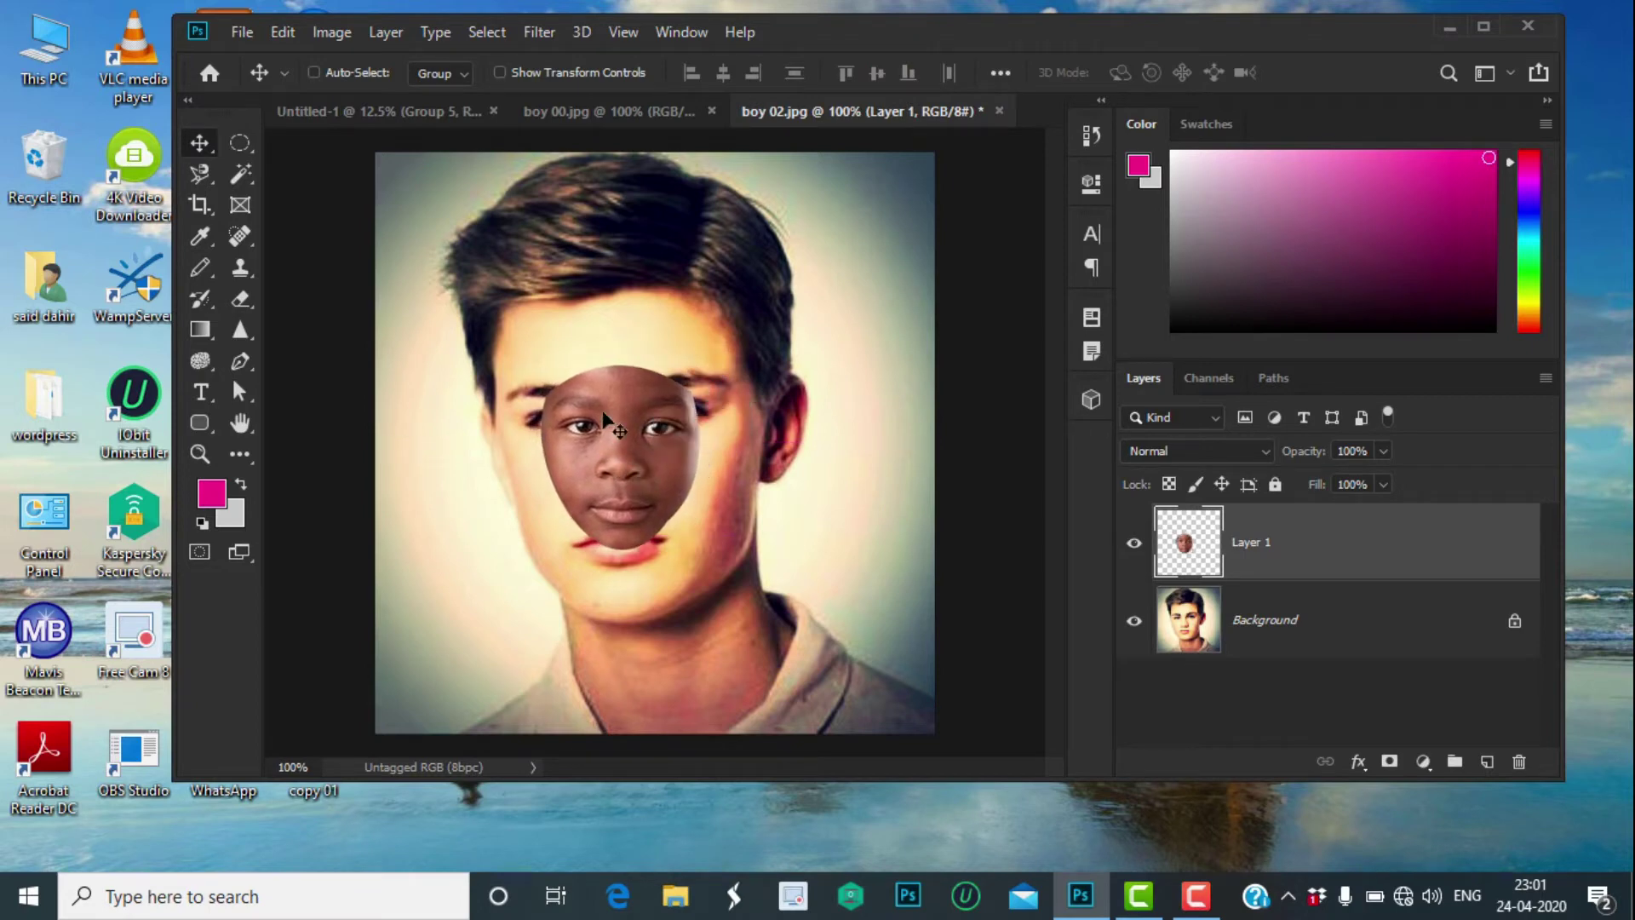
key(ctrl+t)
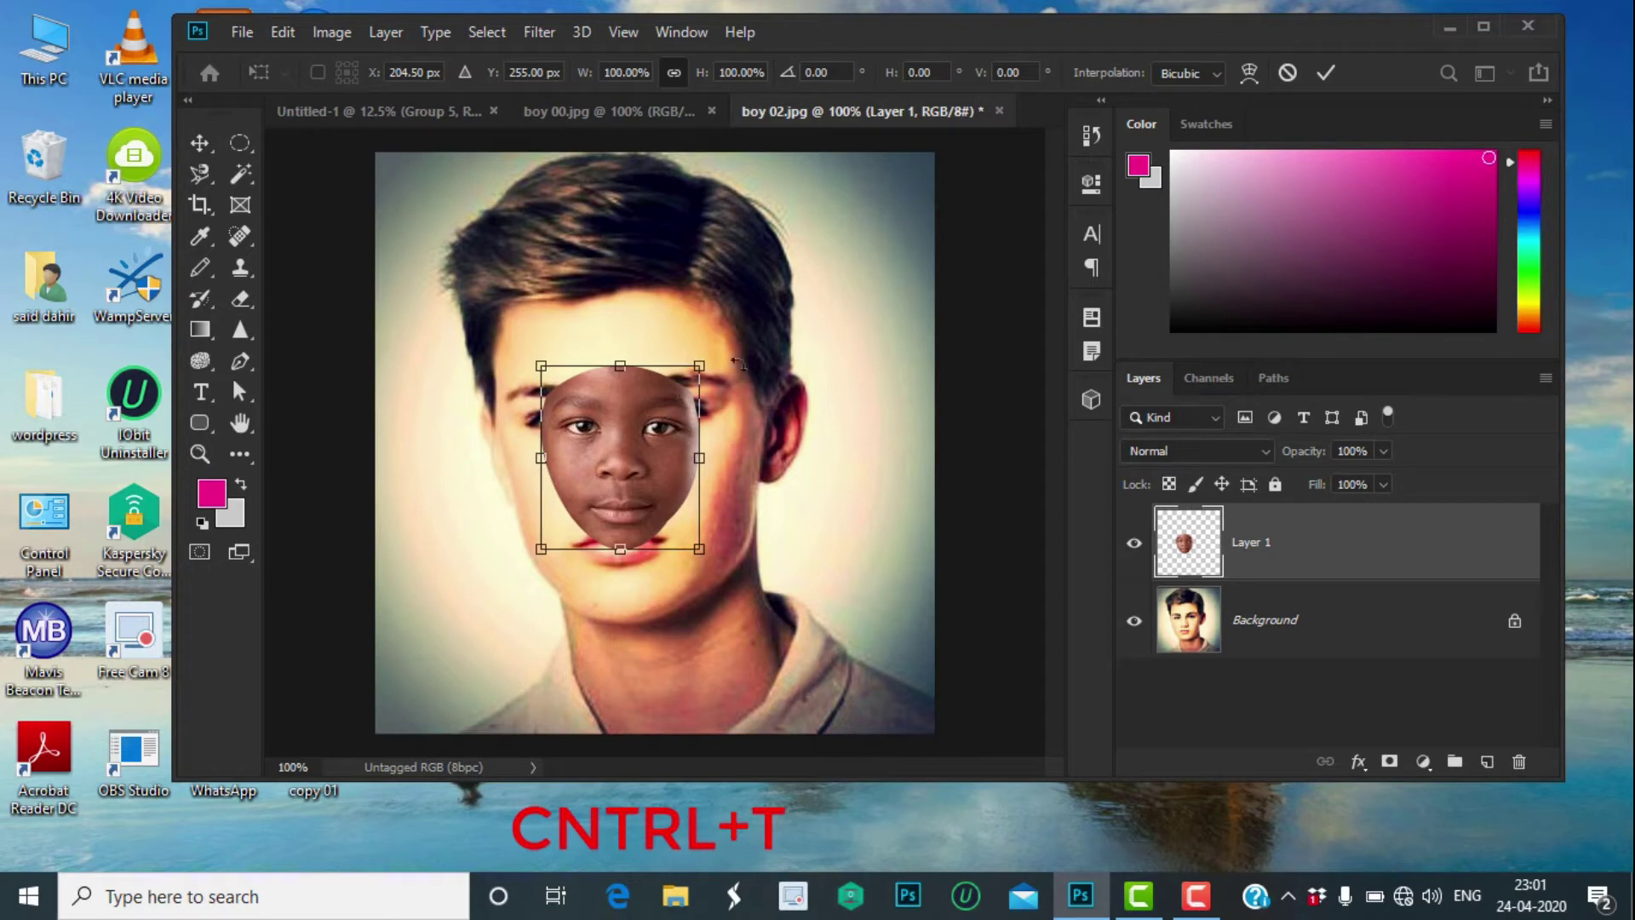
drag(701, 366, 767, 287)
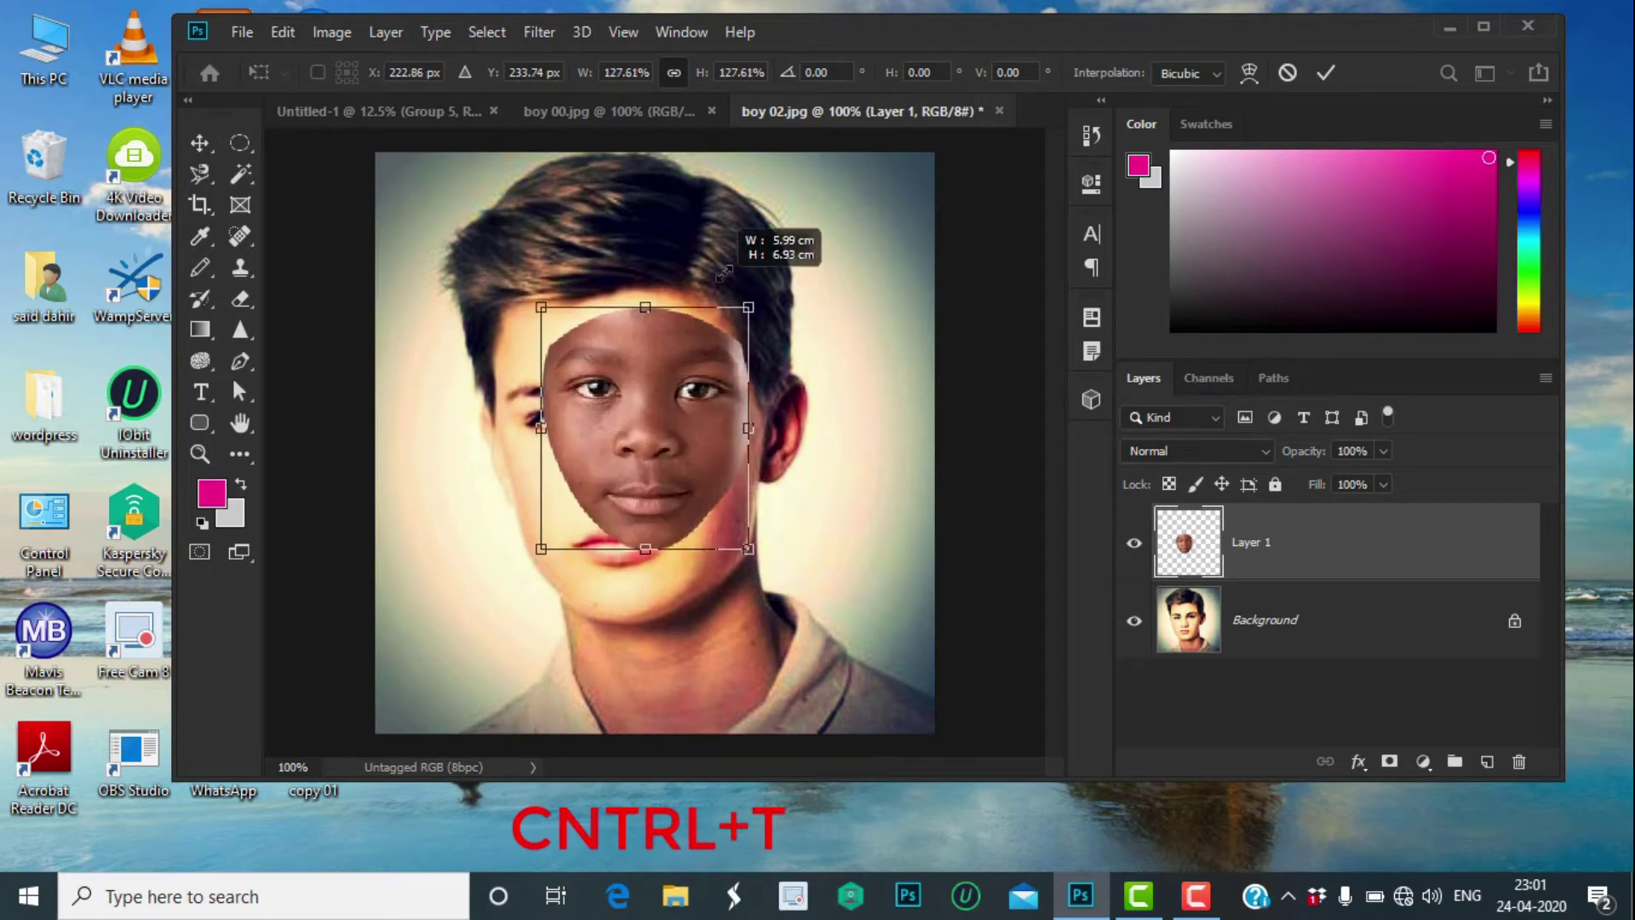
drag(676, 380, 620, 439)
drag(725, 335, 752, 305)
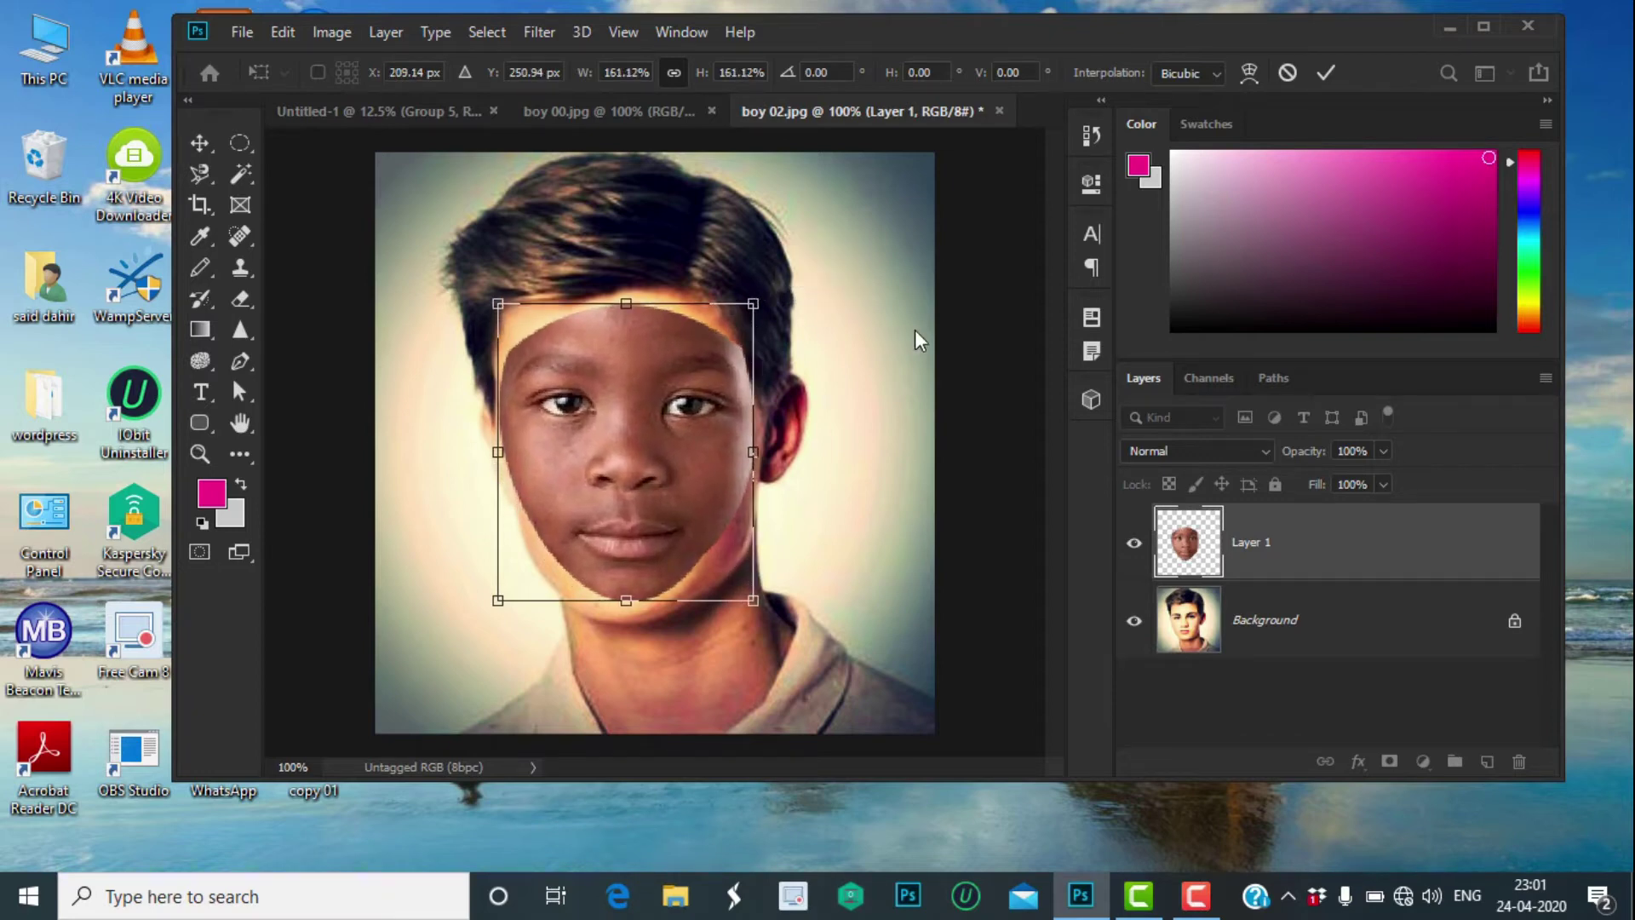
click(1322, 74)
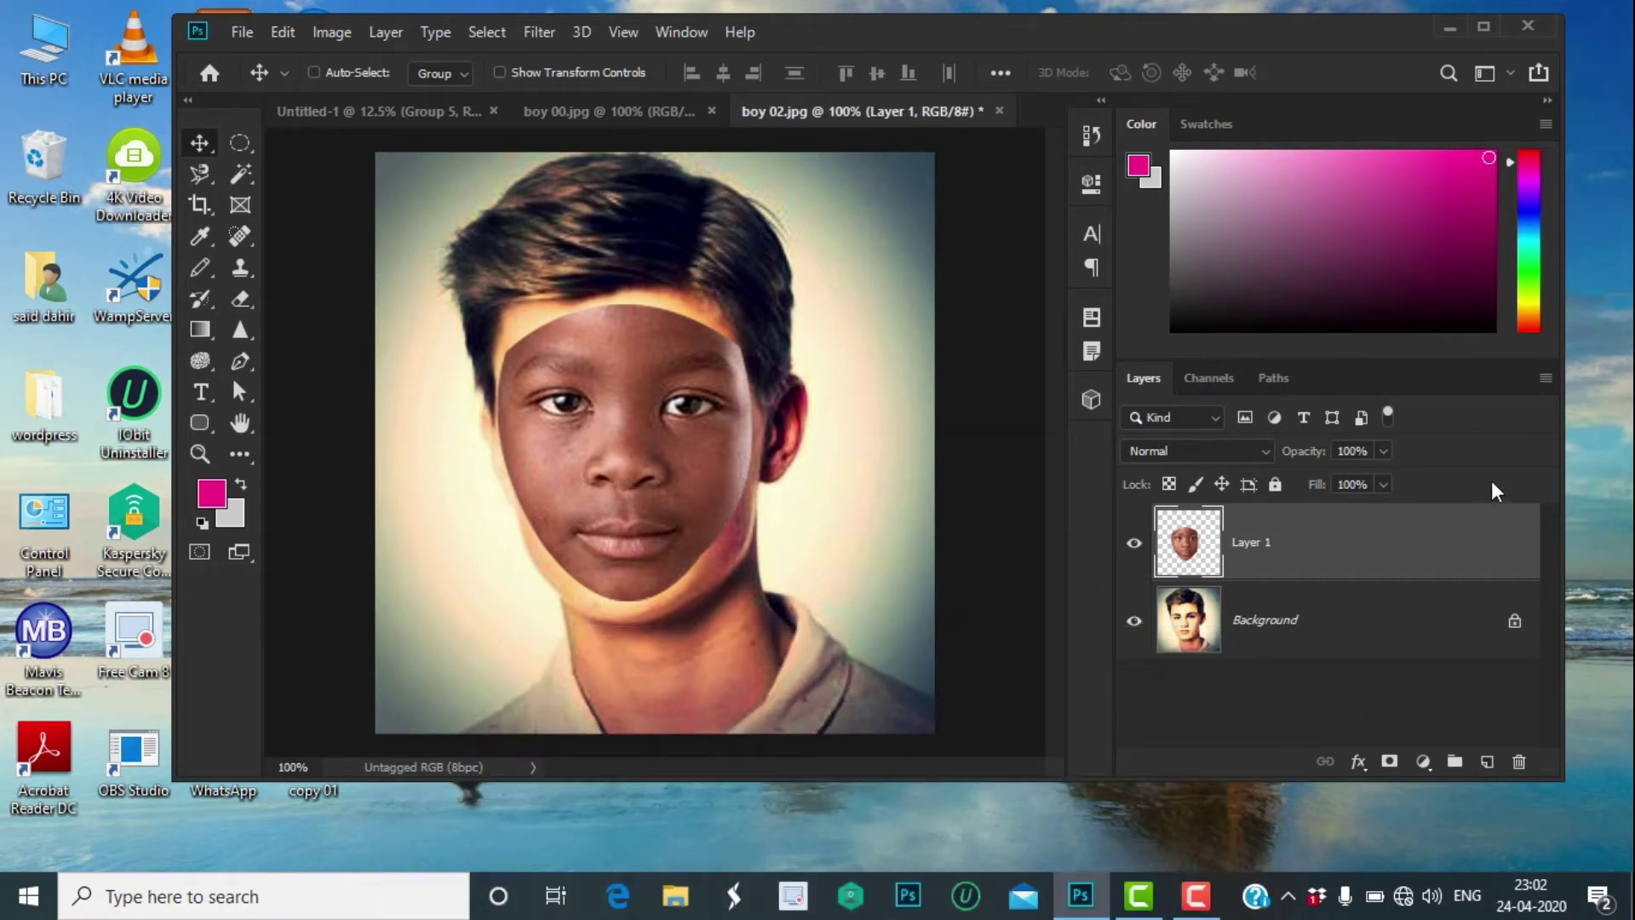
Reduce the opacity of Layer 1 to 60%.
click(1385, 451)
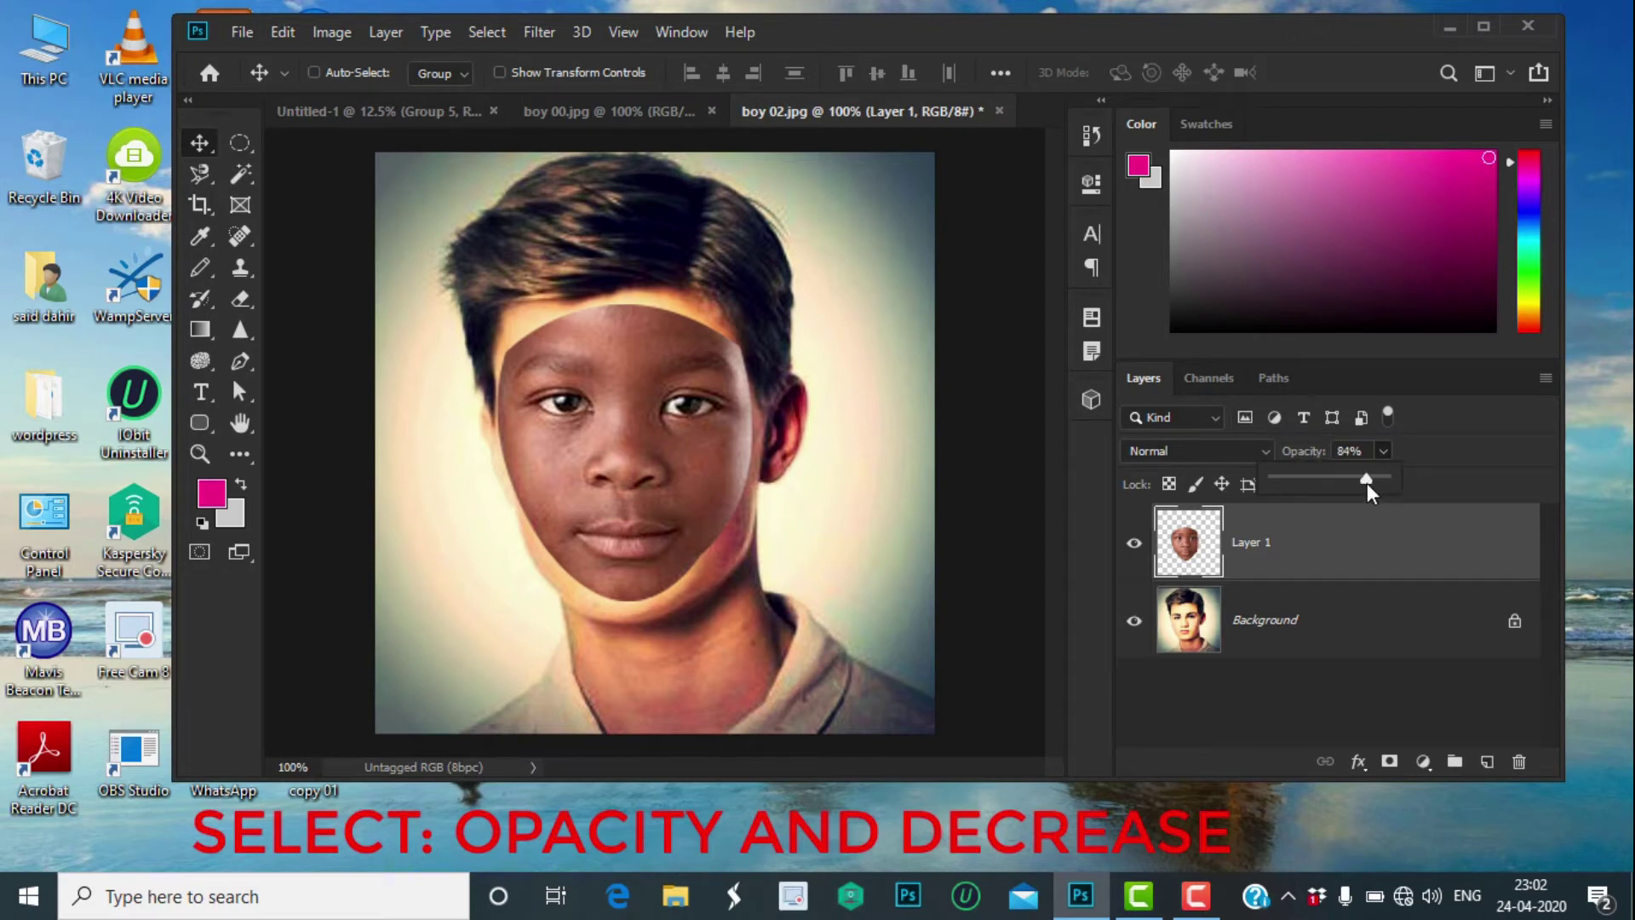
drag(1367, 483, 1361, 485)
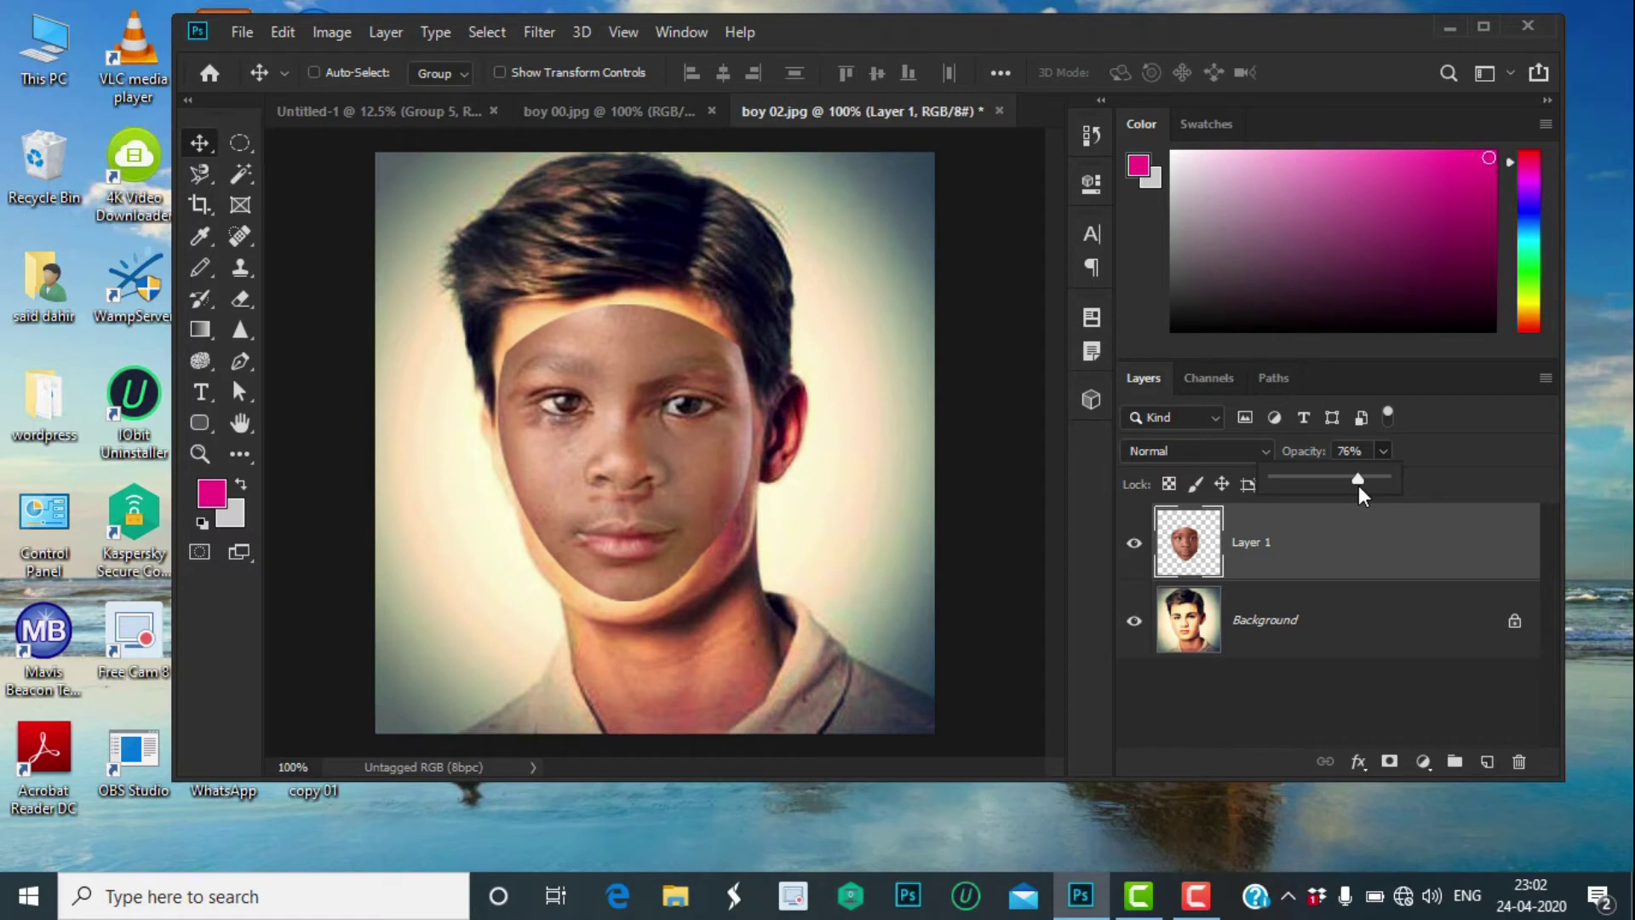
drag(1359, 497, 1345, 506)
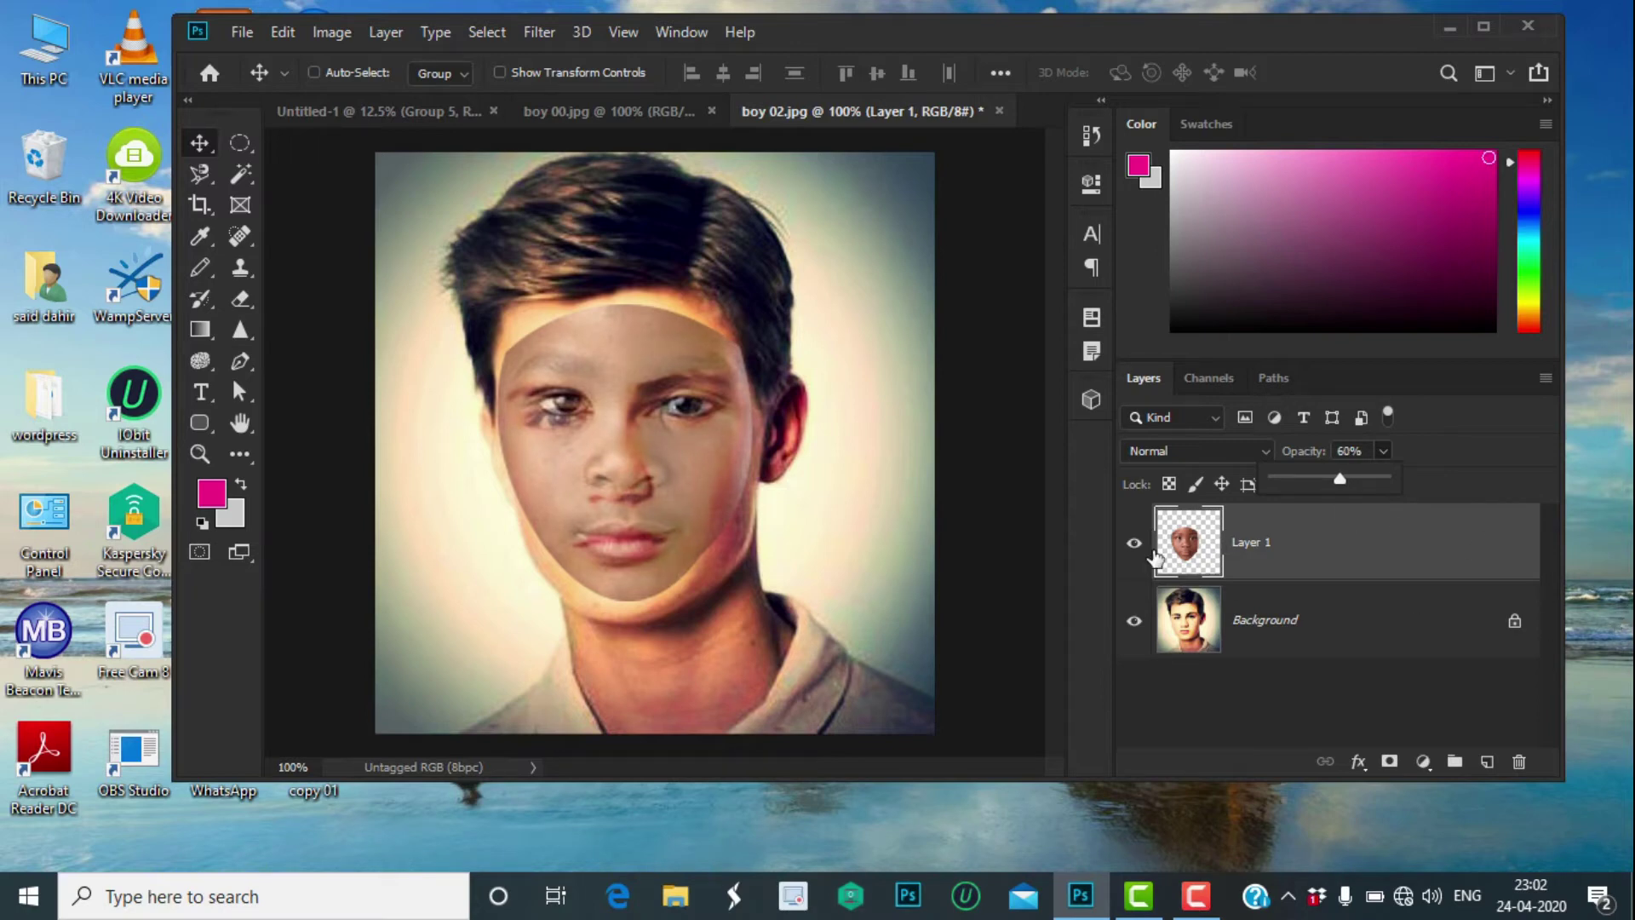
Nudge Layer 1 a few pixels down and left to align its eyes and mouth with the face below.
click(1350, 565)
key(Down)
key(Down)
key(Down)
key(Down)
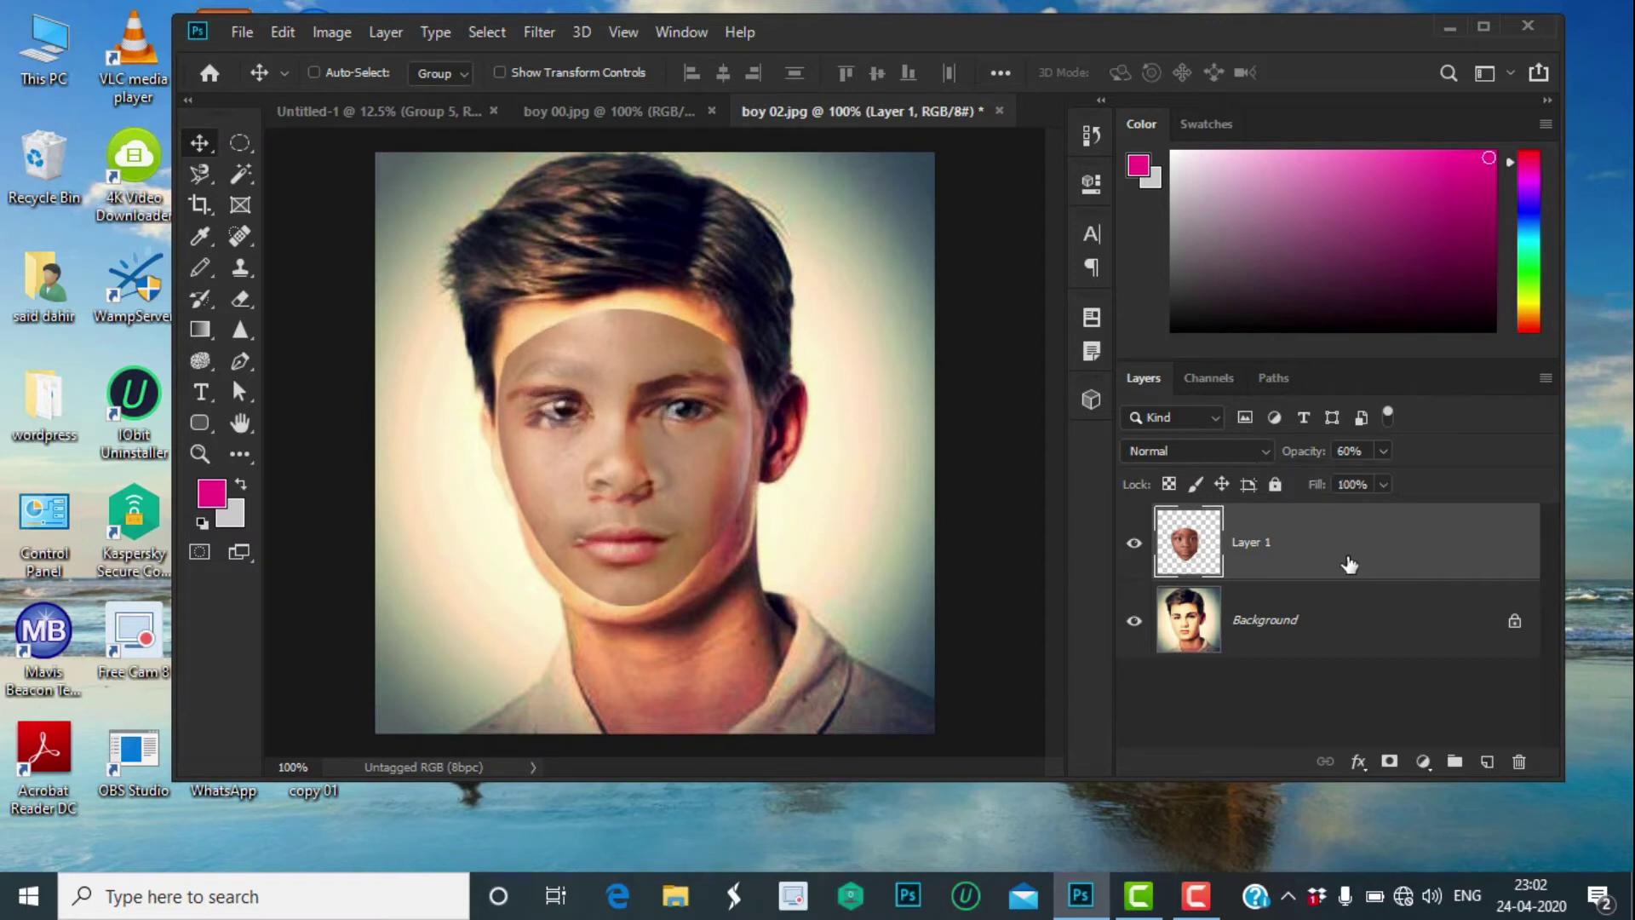
key(Left)
key(Left)
key(Left)
key(Left)
key(Left)
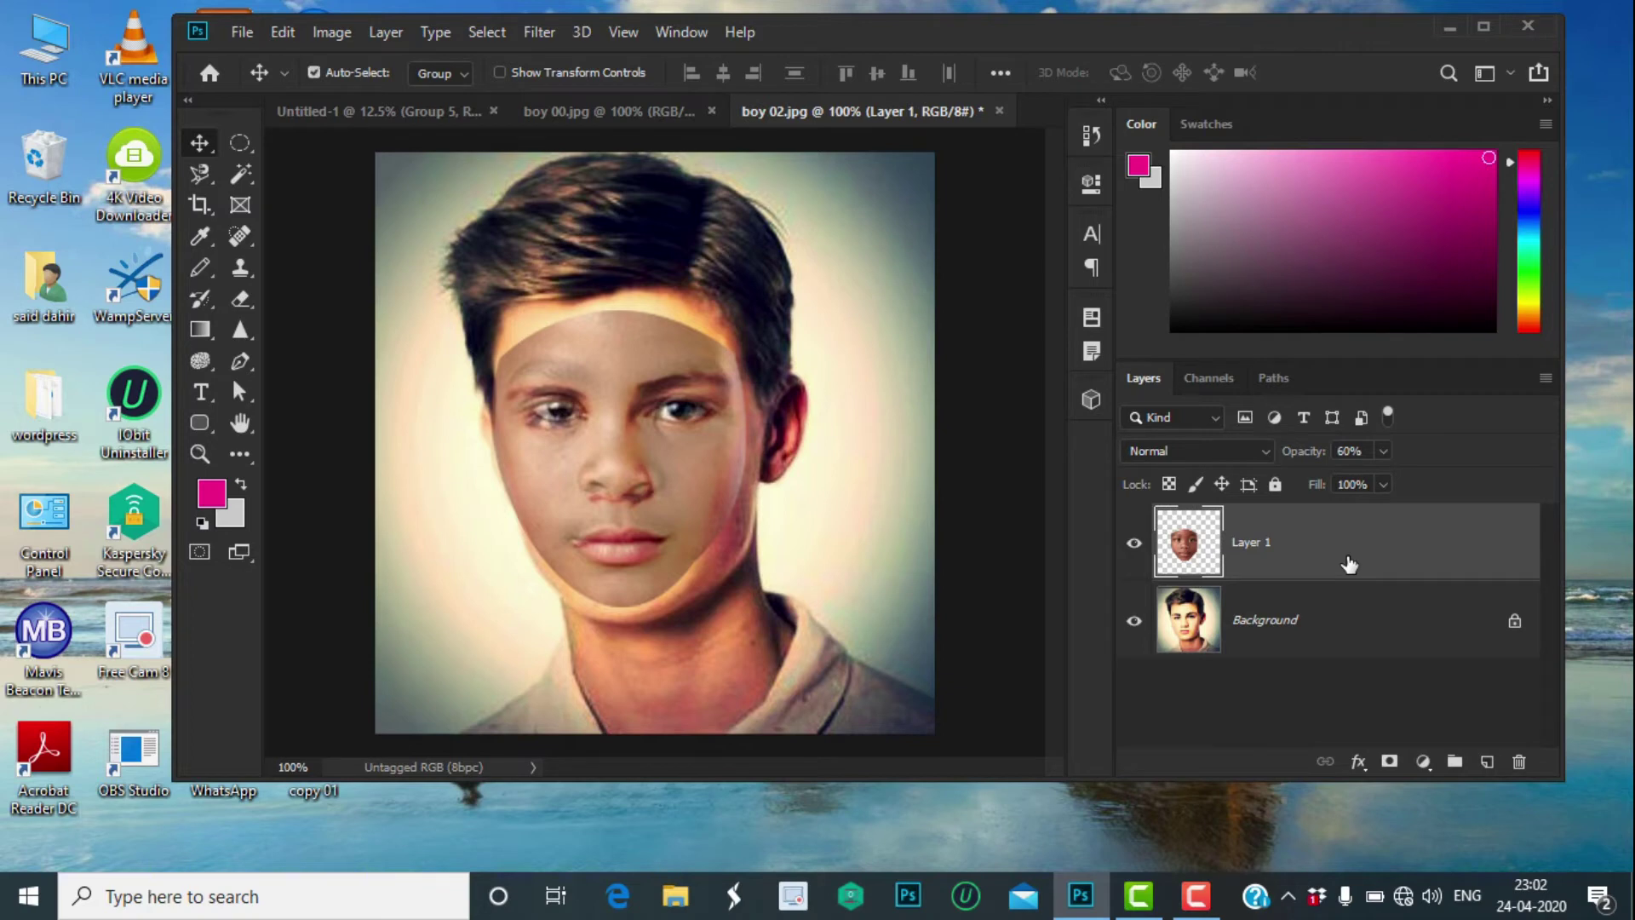
Rotate the pasted face to about -3.03° and shift it 2 pixels down to match the face below.
key(ctrl+t)
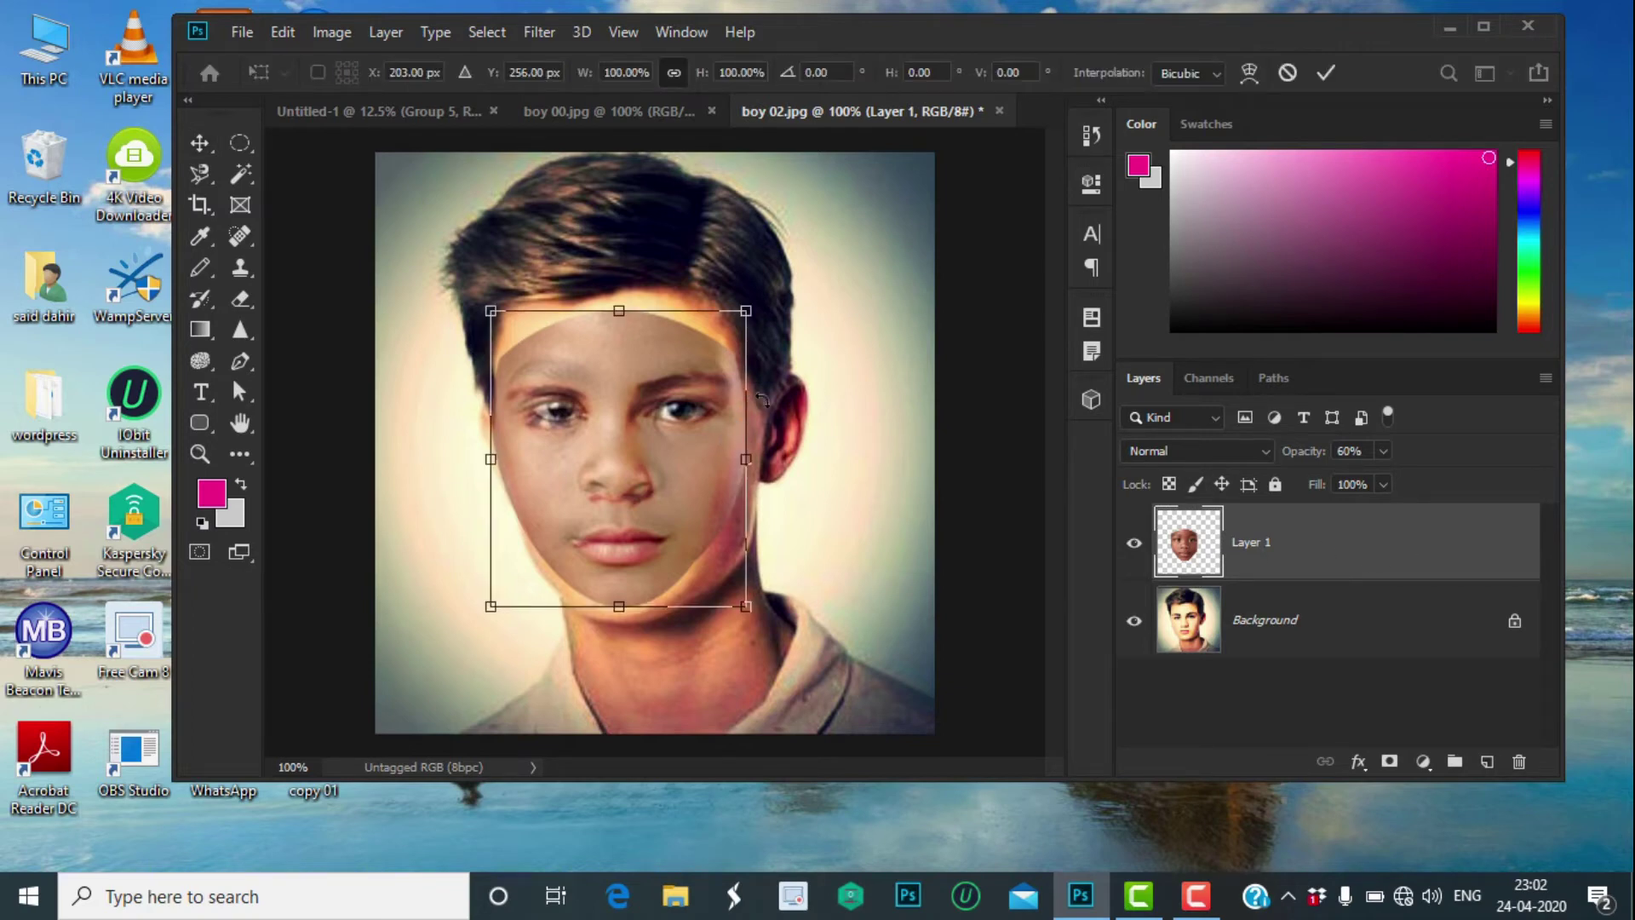
drag(824, 346, 832, 329)
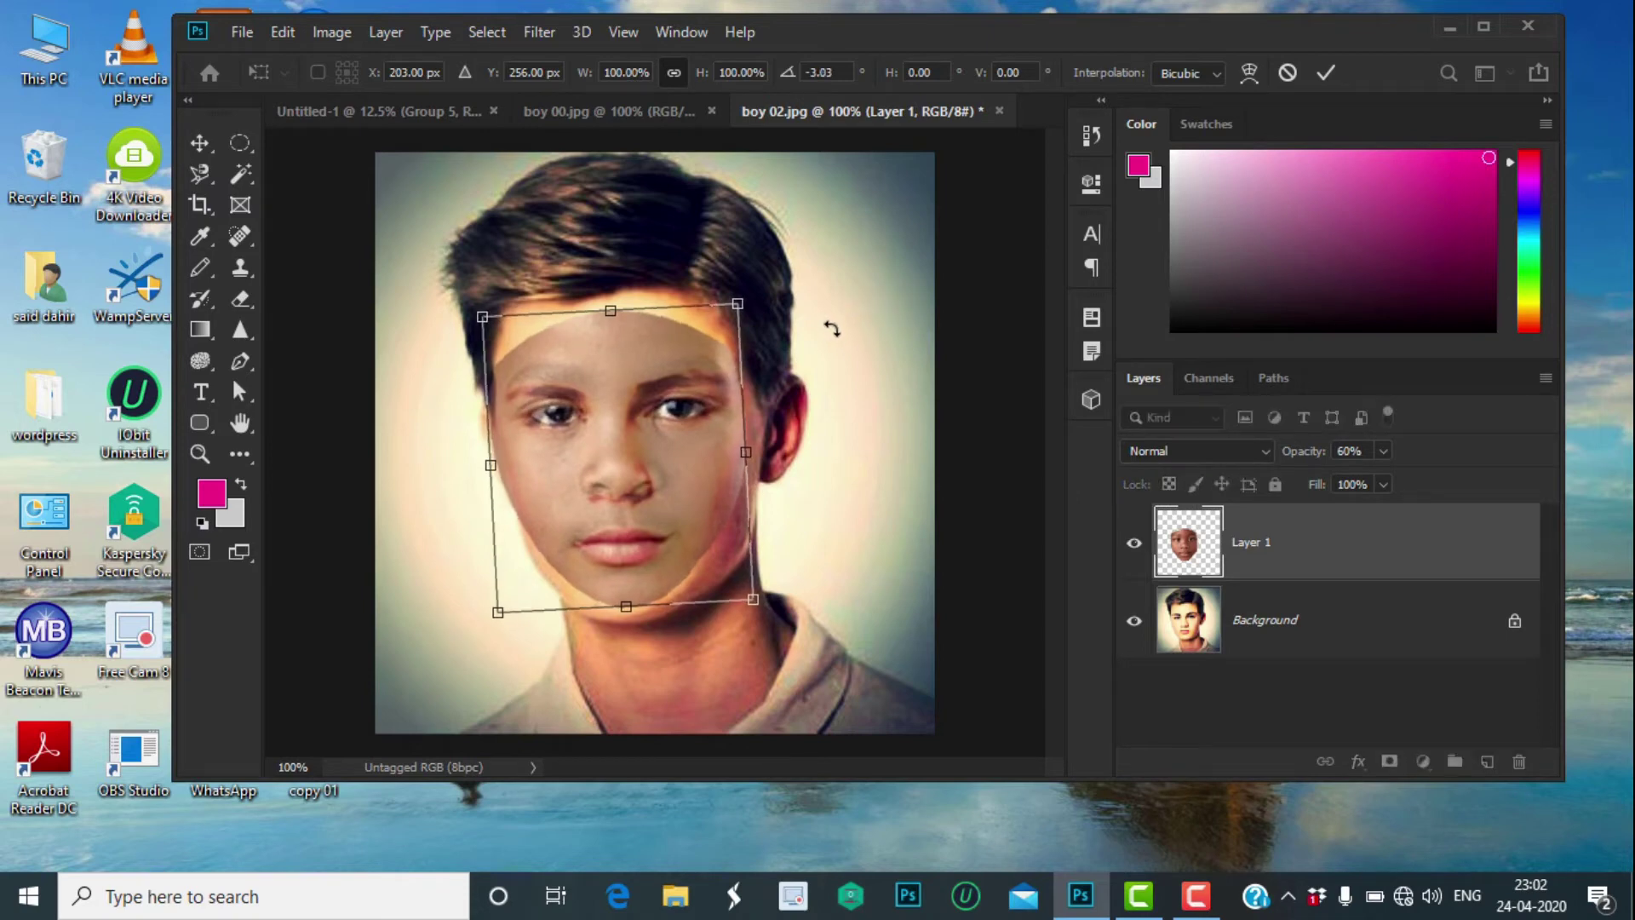
key(Down)
key(Down)
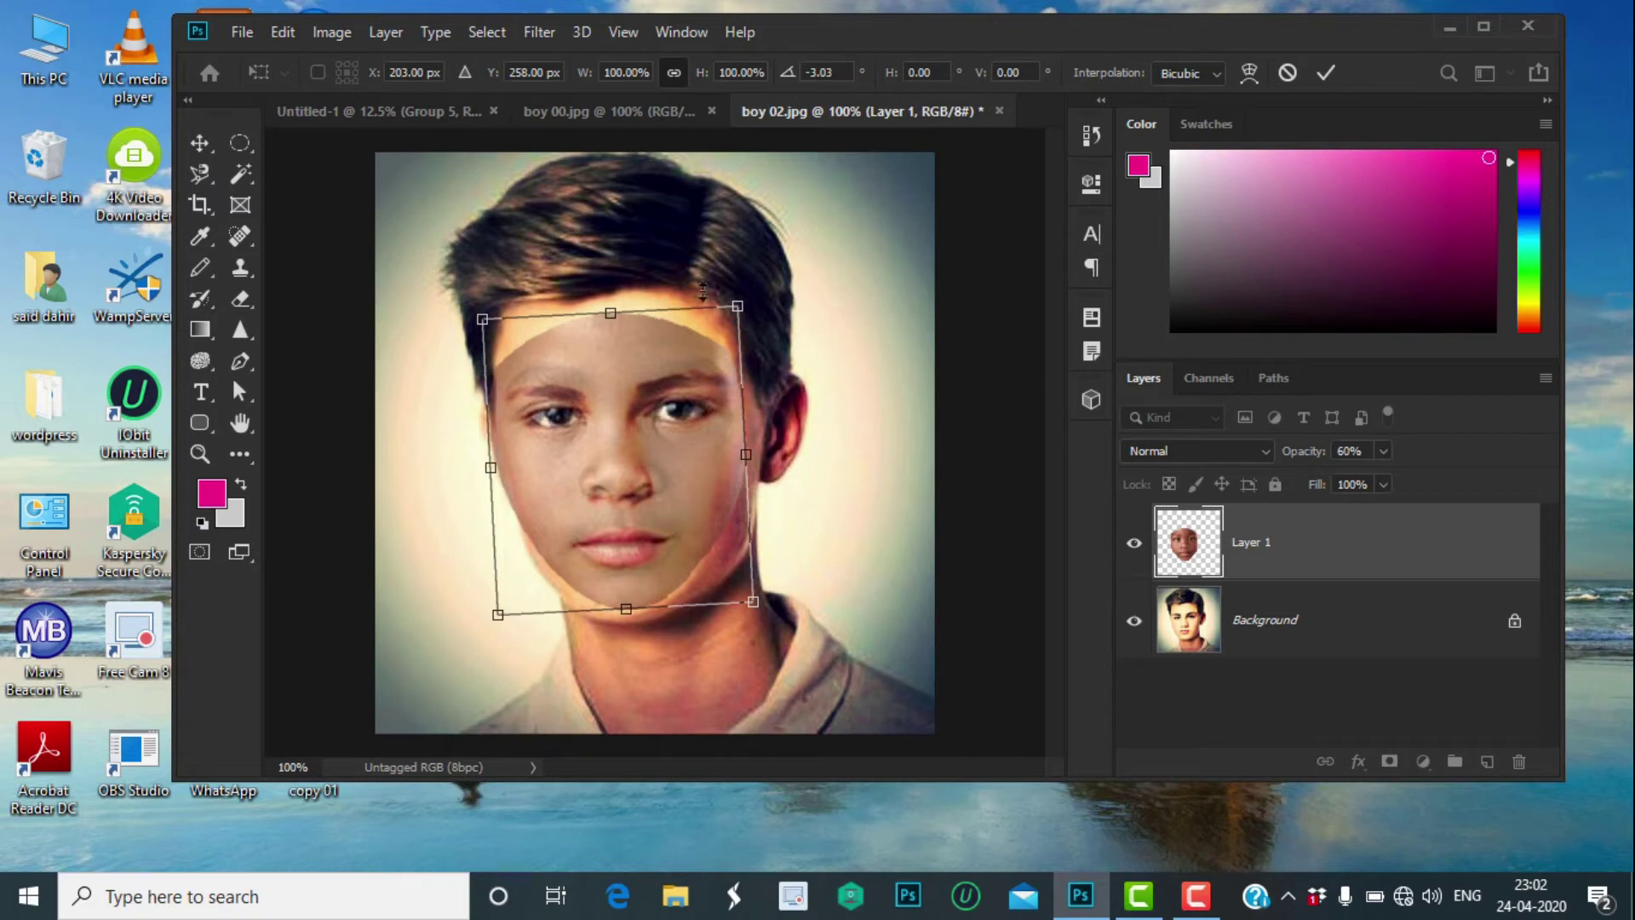
click(1324, 73)
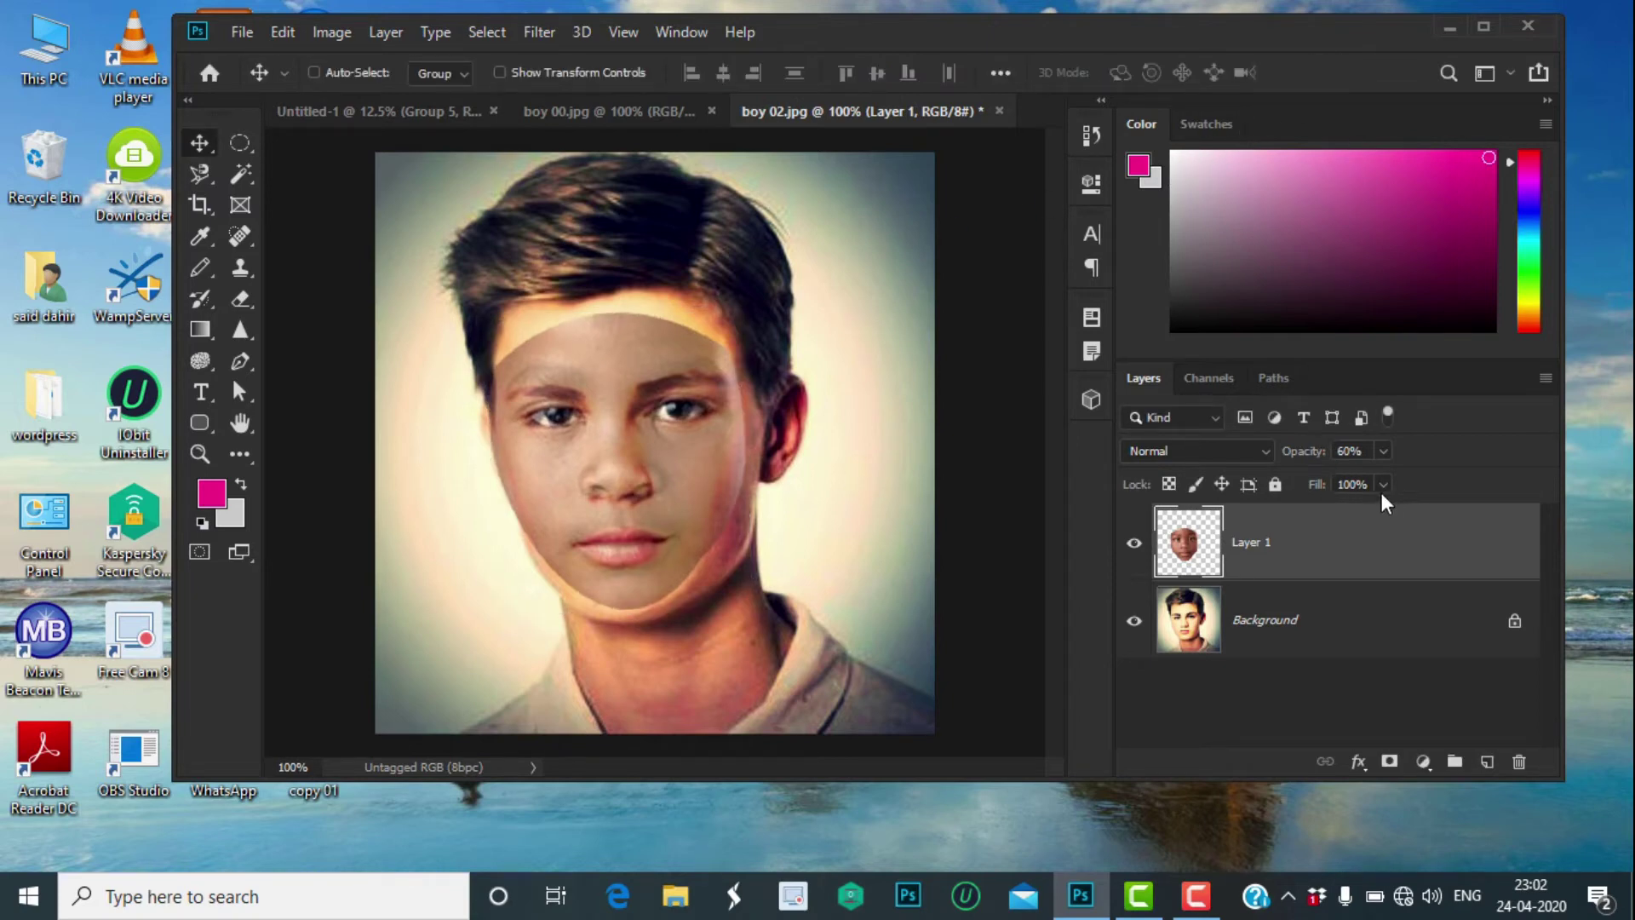
Restore Layer 1's opacity to 100% and load the outline of its face as a selection.
click(1387, 449)
drag(1383, 479, 1461, 501)
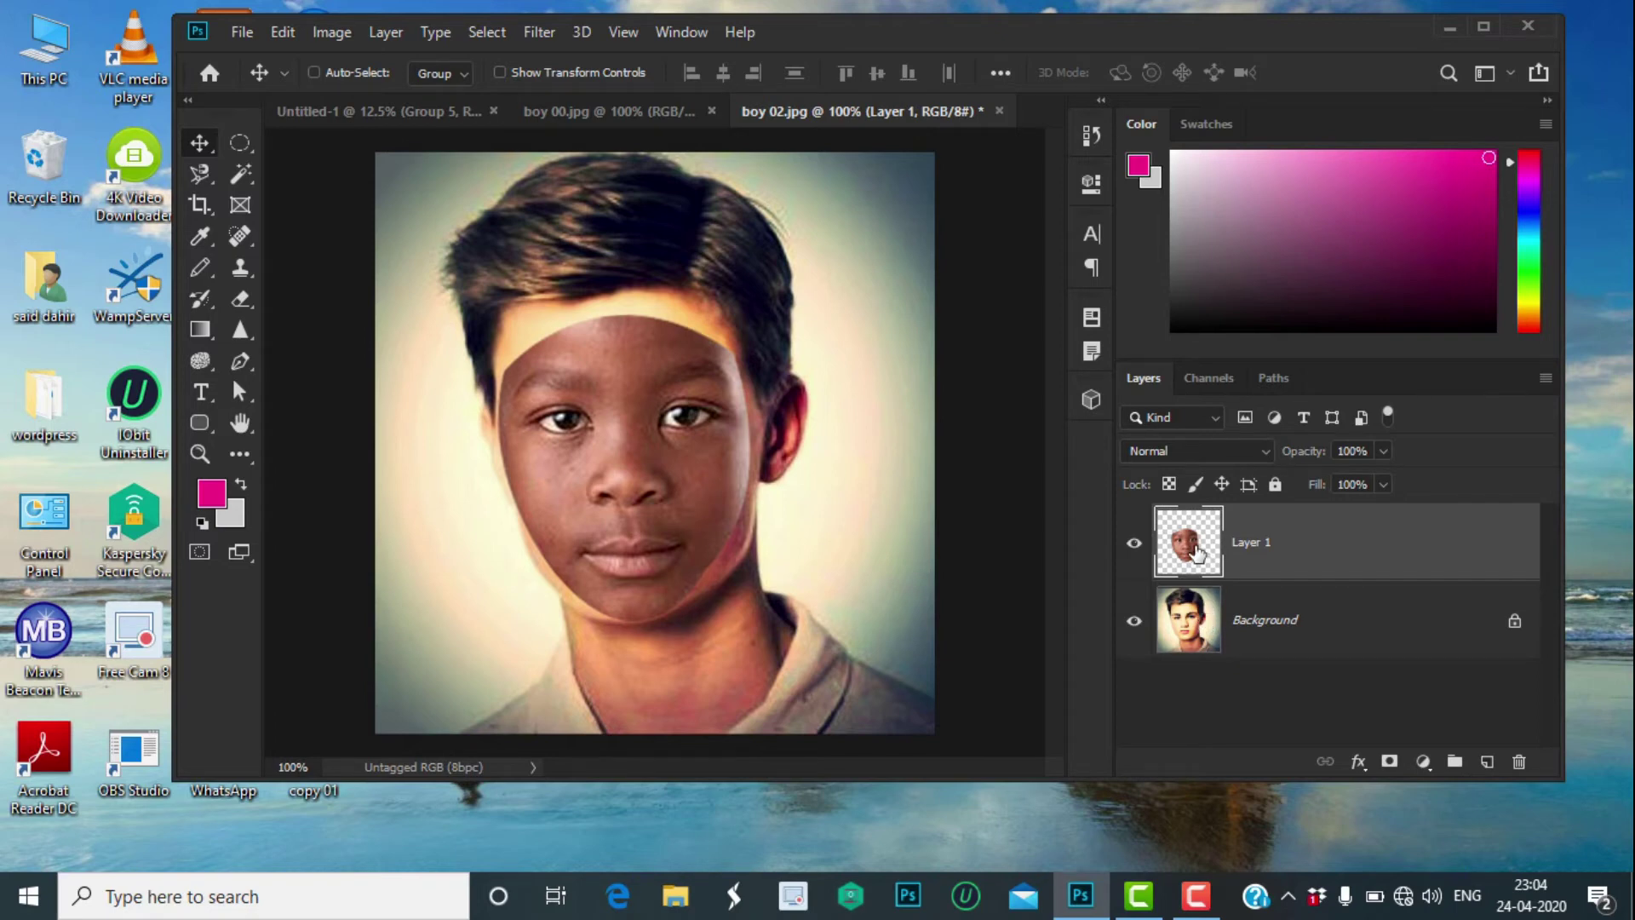
key(ctrl)
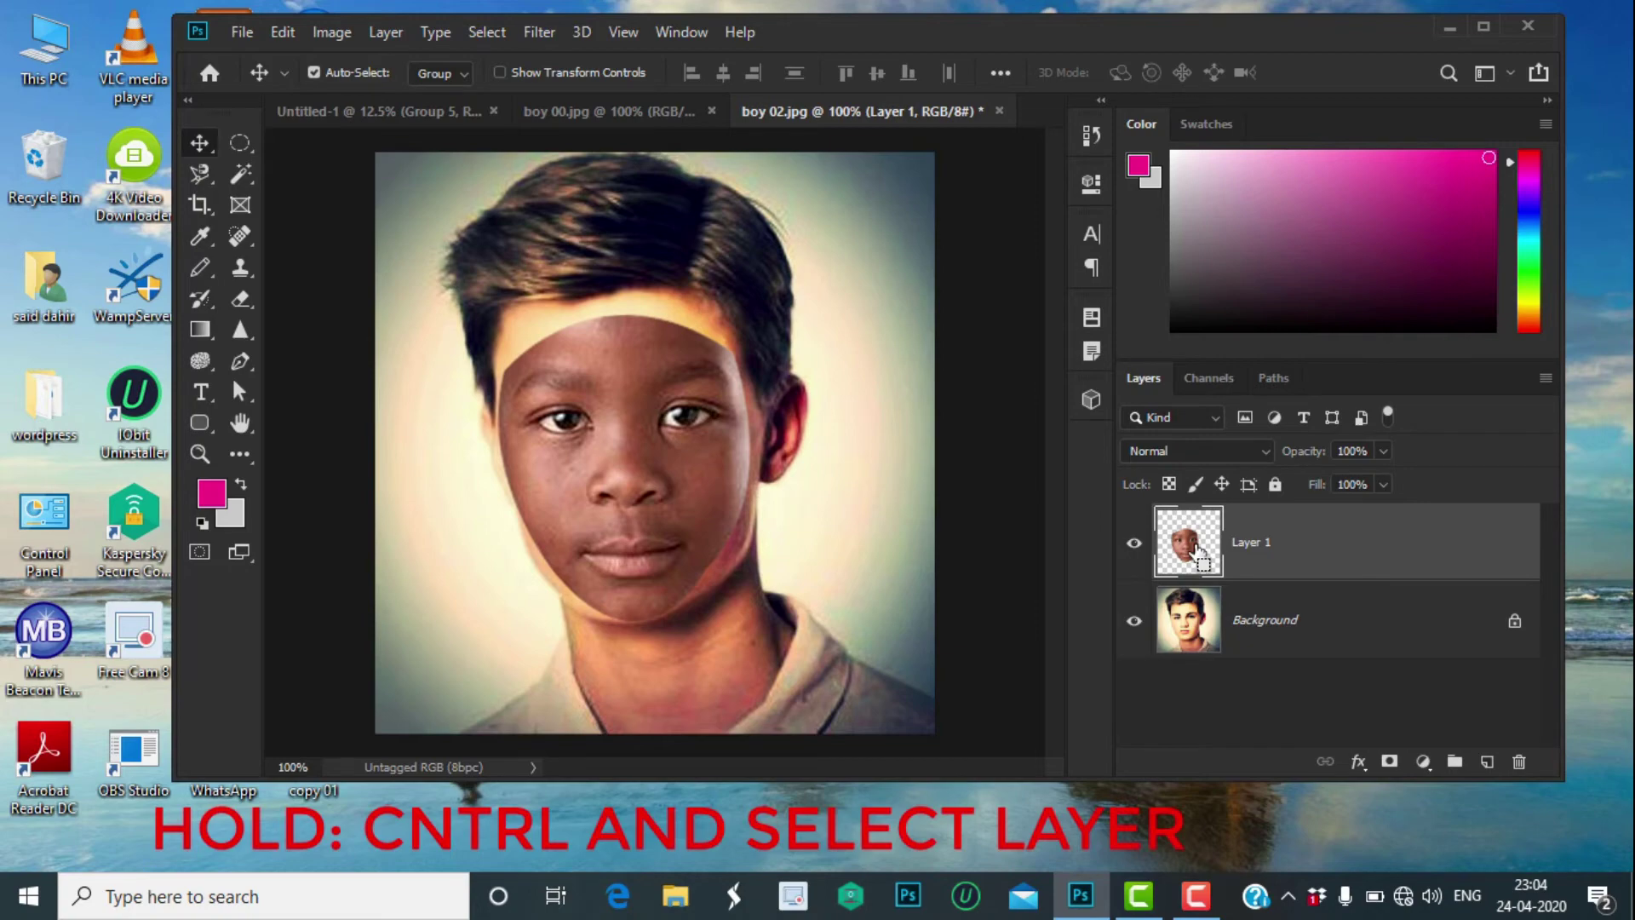
ctrl+double_click(1196, 547)
click(1576, 142)
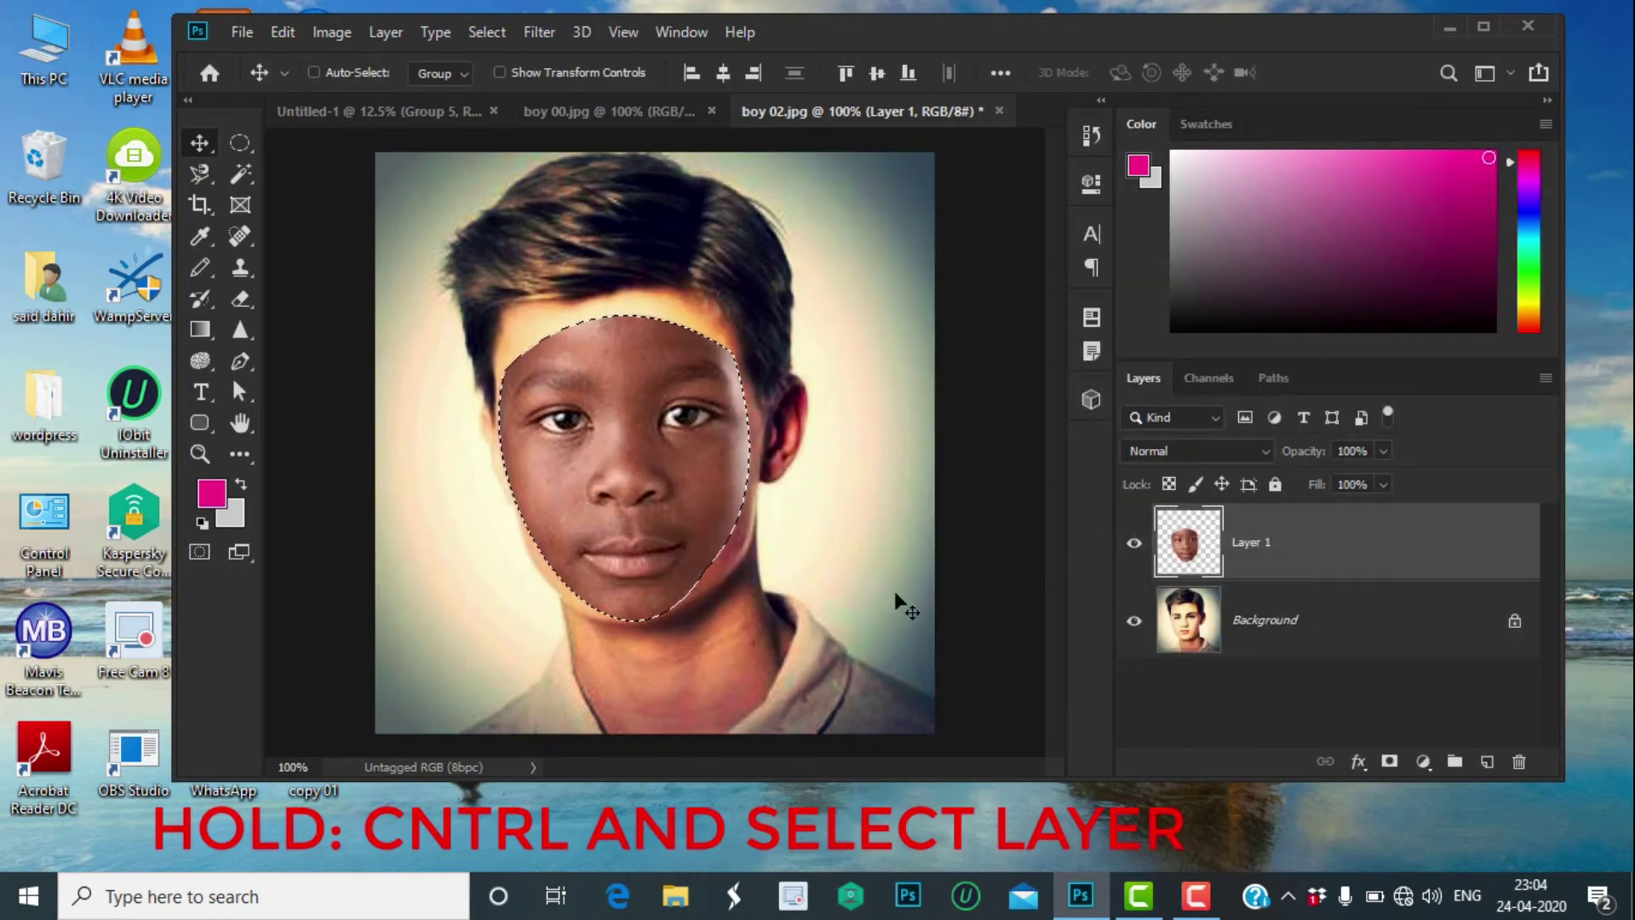
Convert the locked Background into a regular editable layer with the default settings.
double_click(1259, 641)
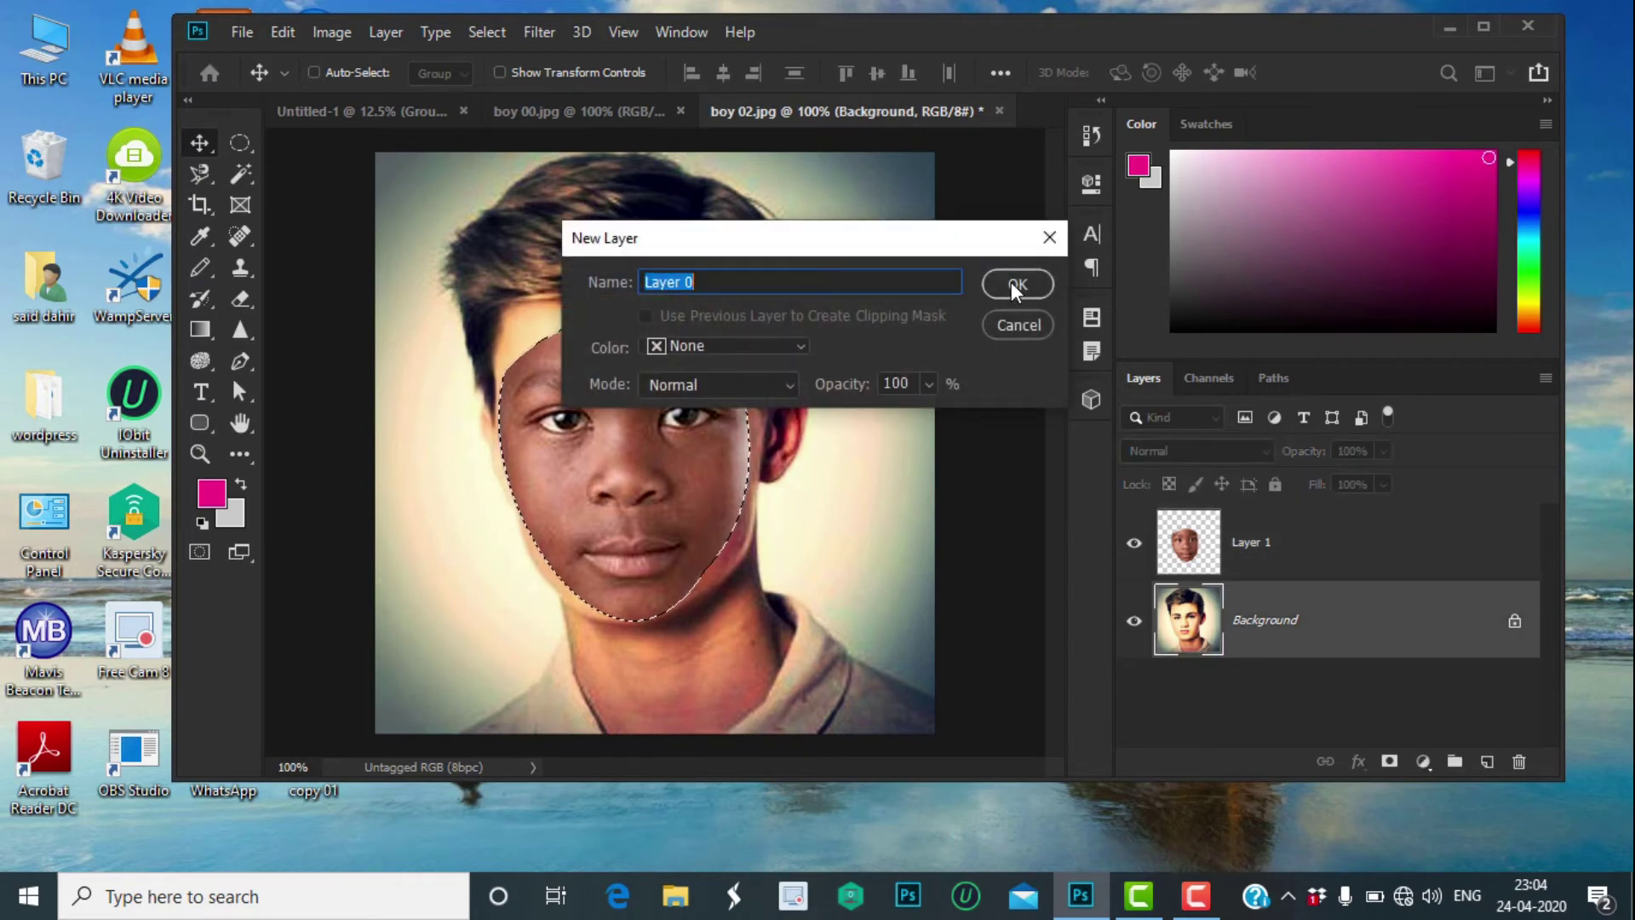
click(1010, 282)
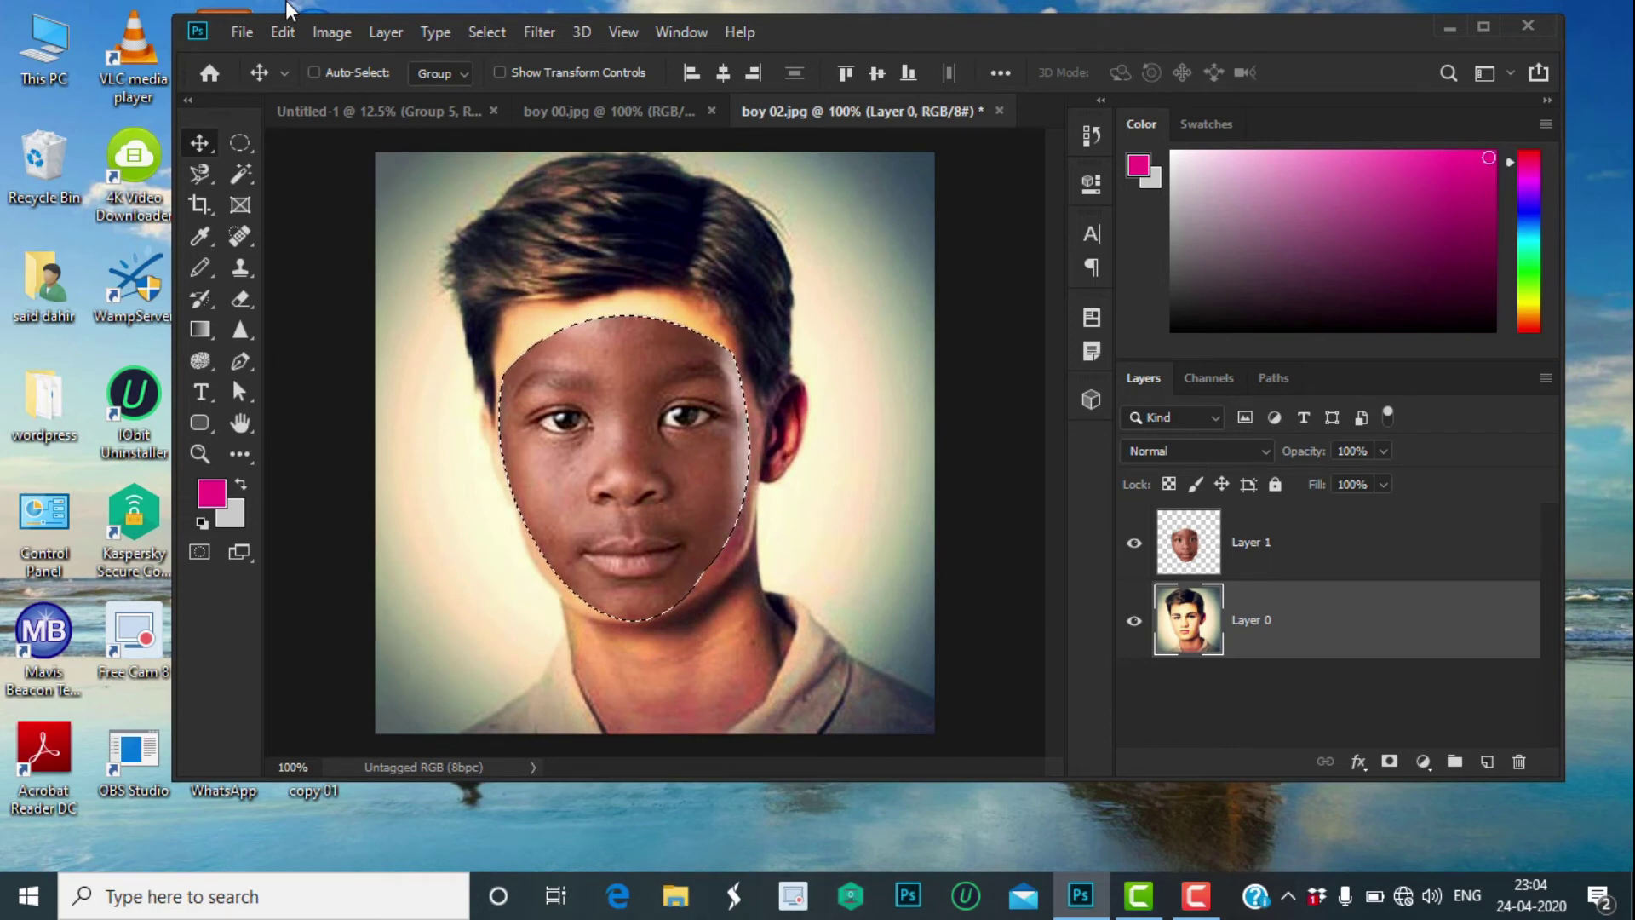
click(1287, 569)
double_click(1259, 631)
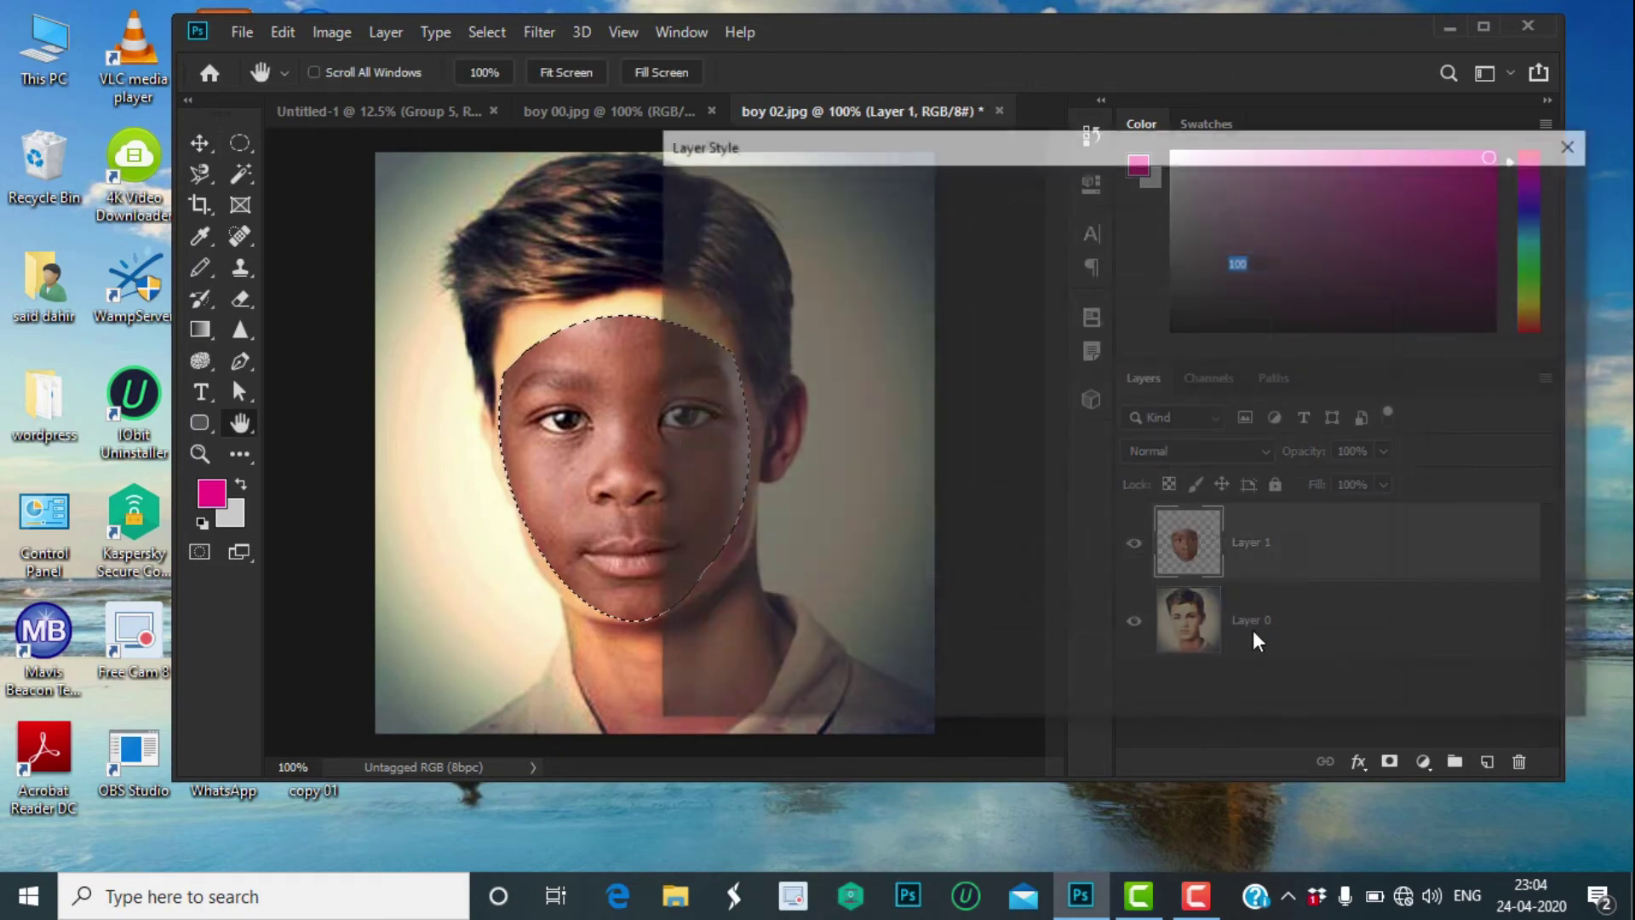
click(1575, 149)
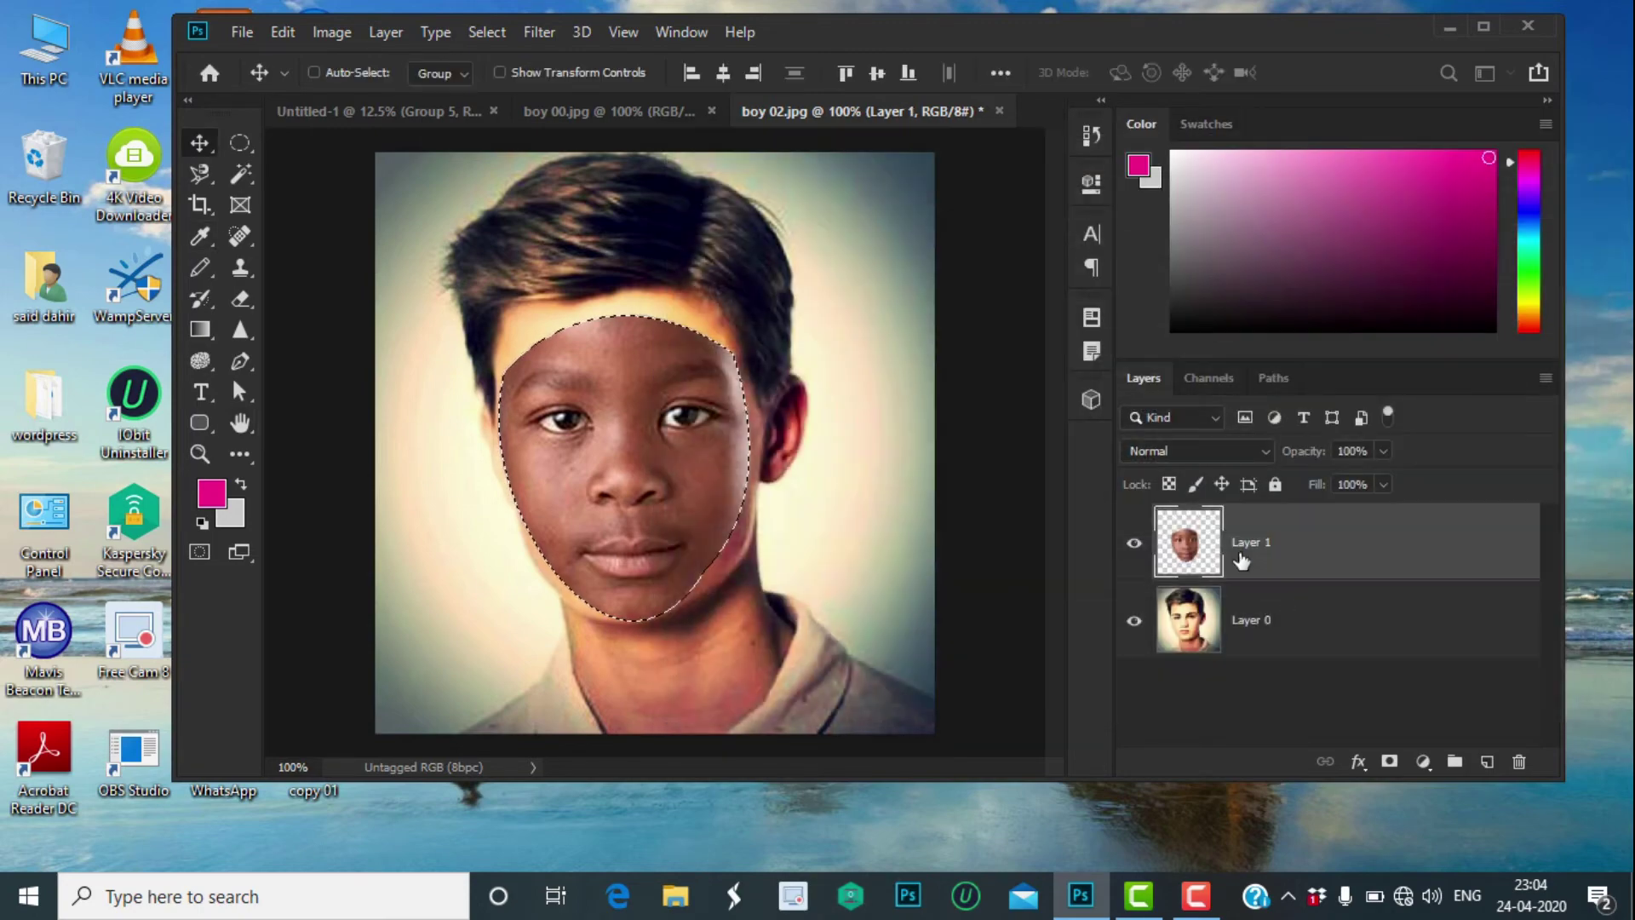
Clear the selected face area from Layer 0.
click(1228, 628)
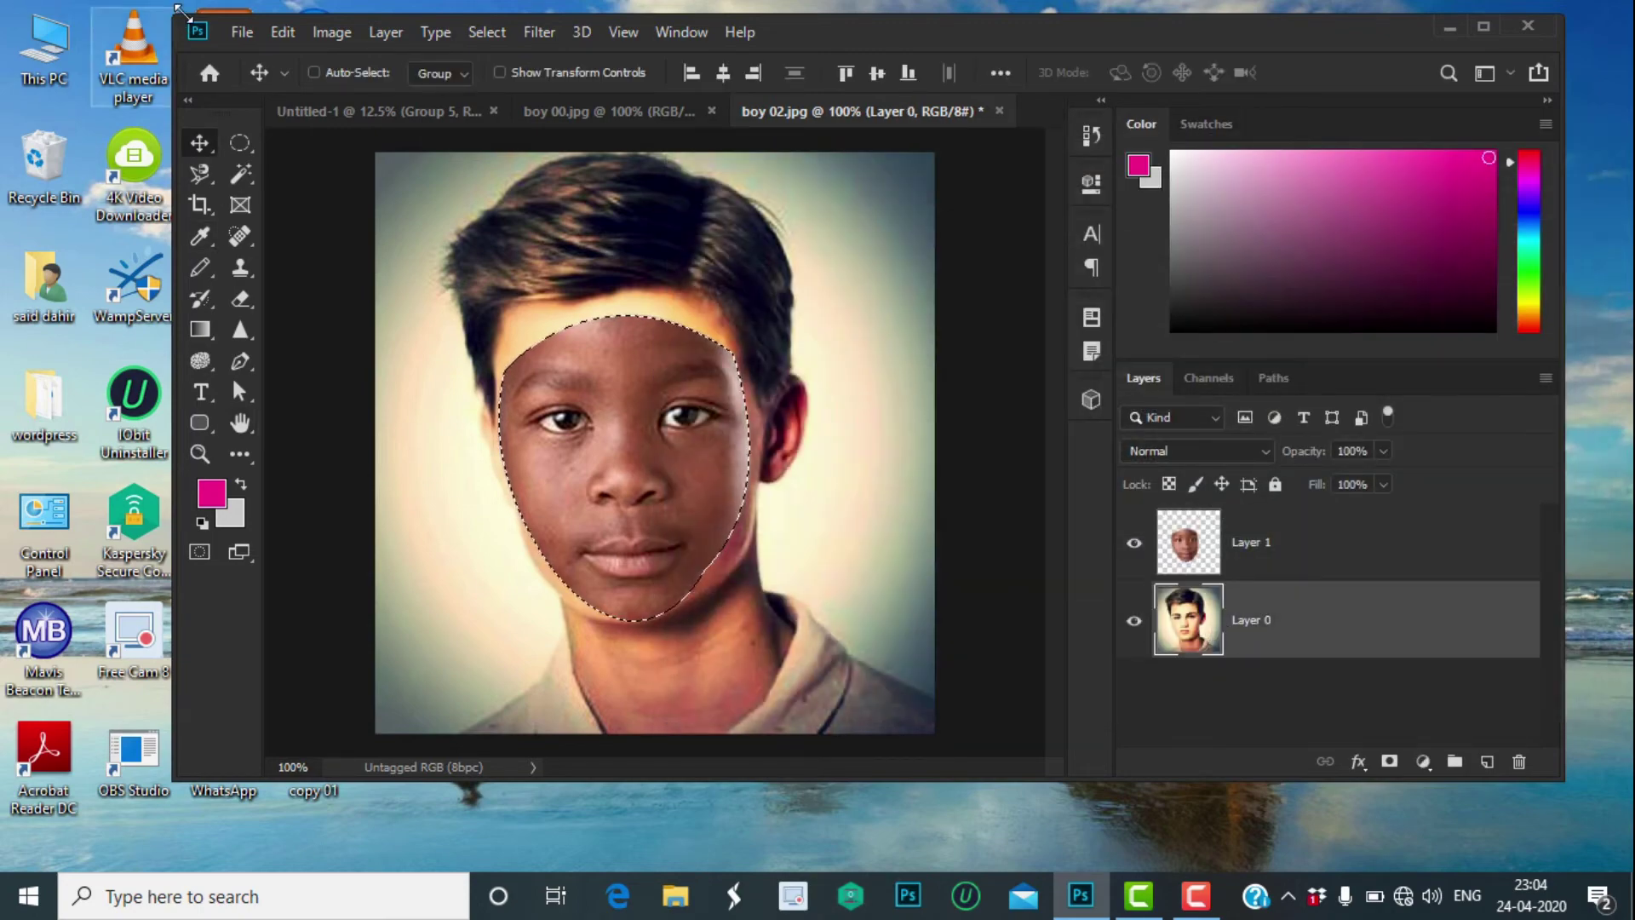
click(286, 33)
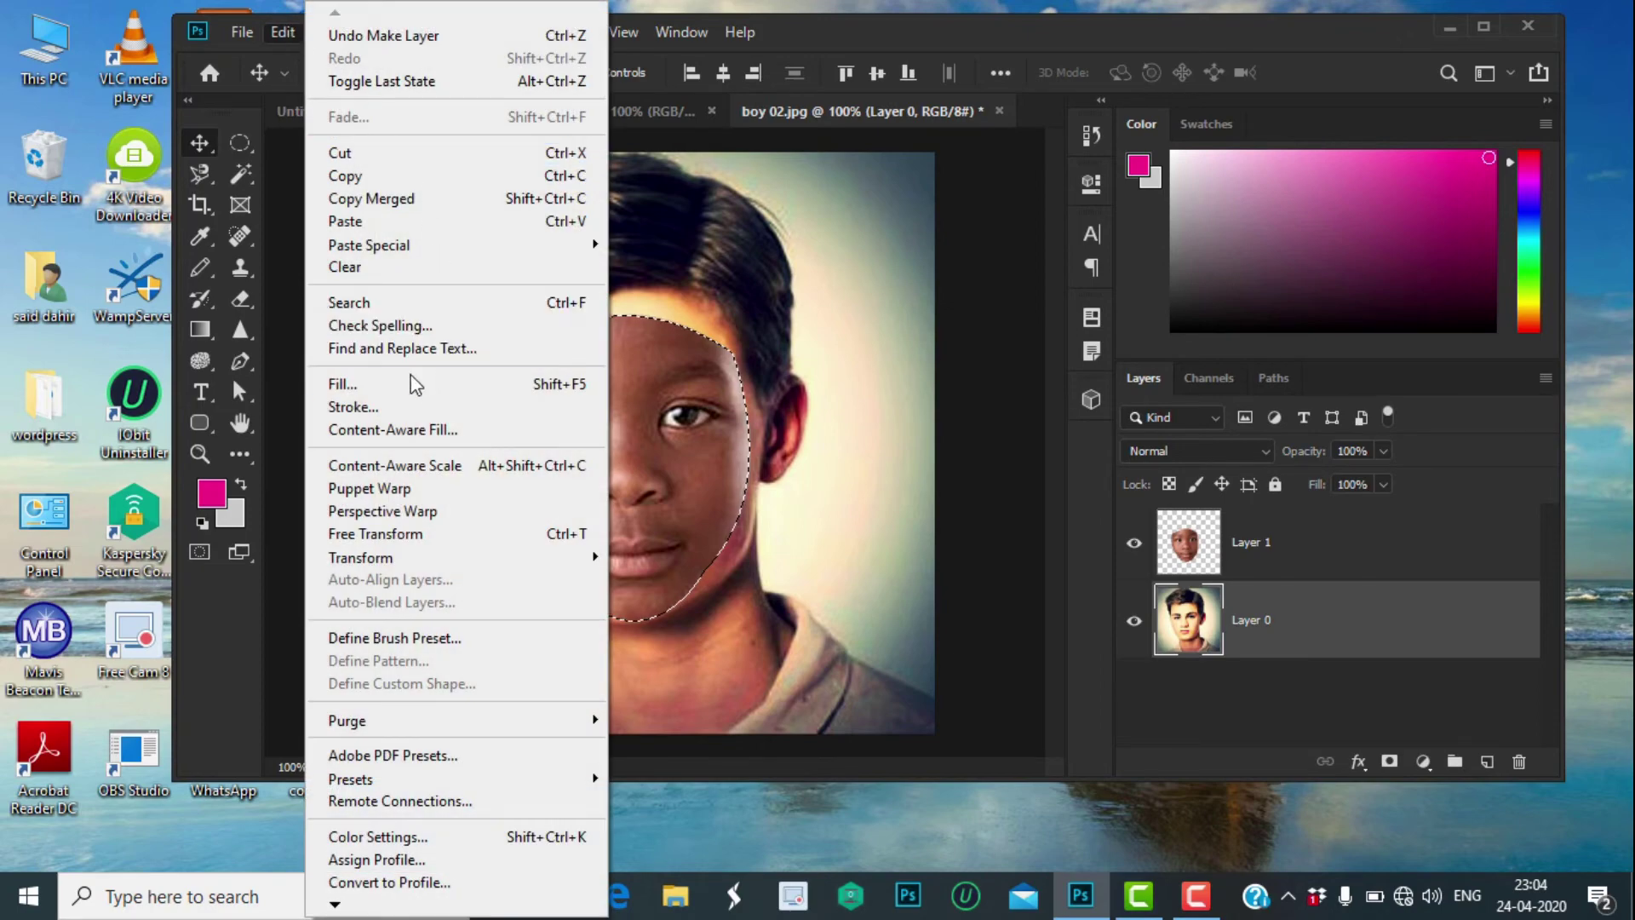
click(352, 265)
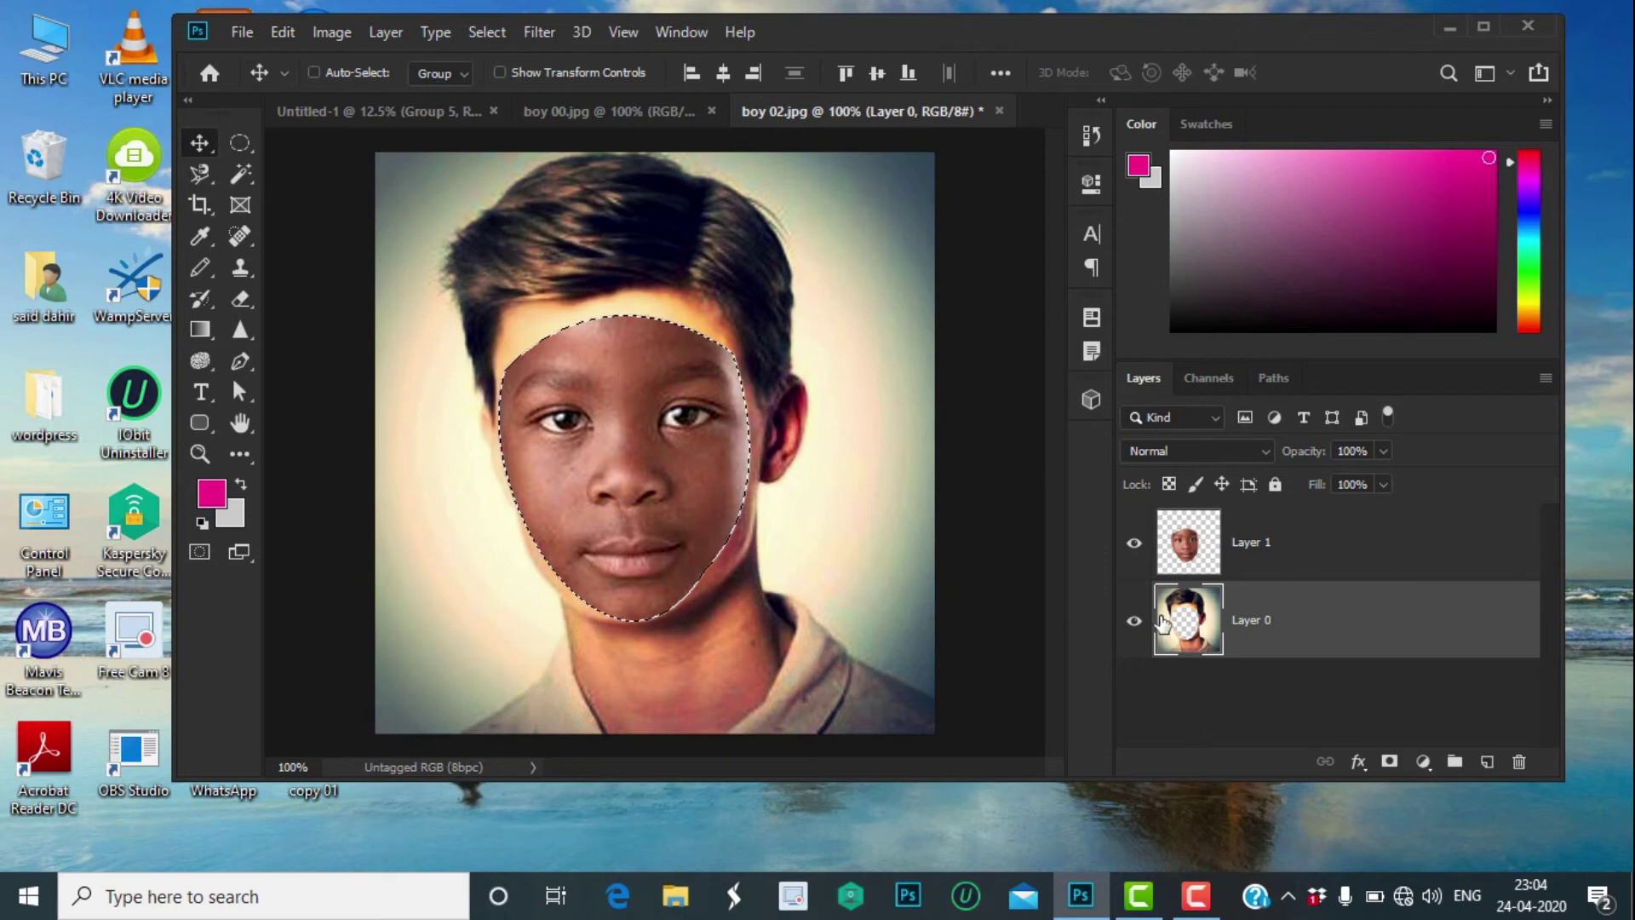
Toggle Layer 1's visibility off and on to check the face area cut out of Layer 0.
click(1135, 545)
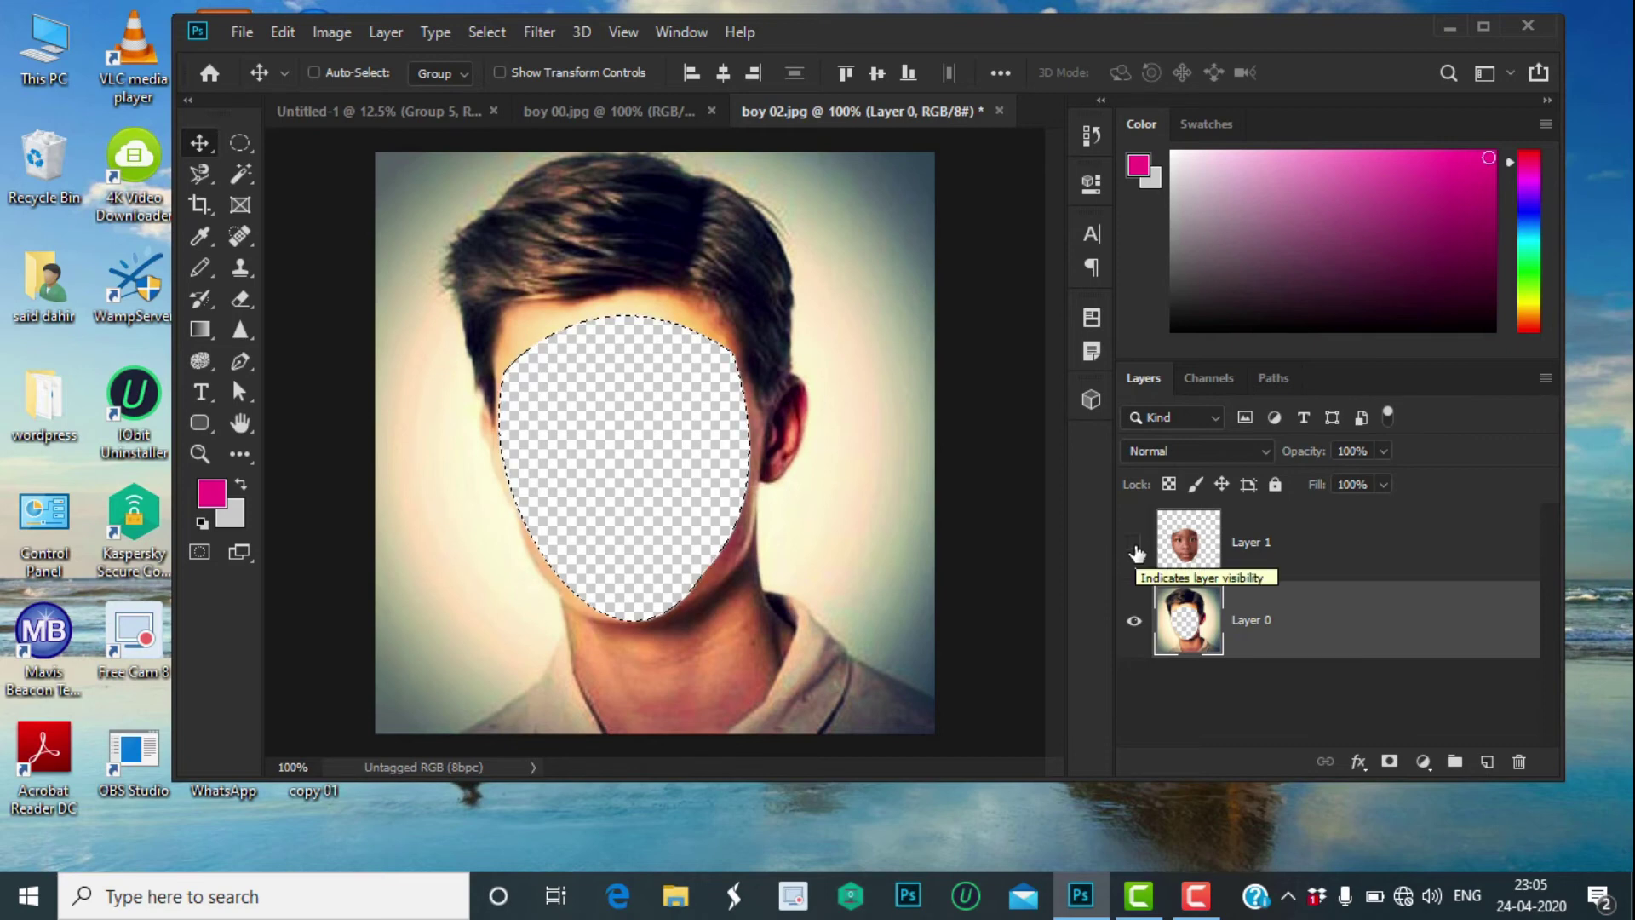
click(1136, 547)
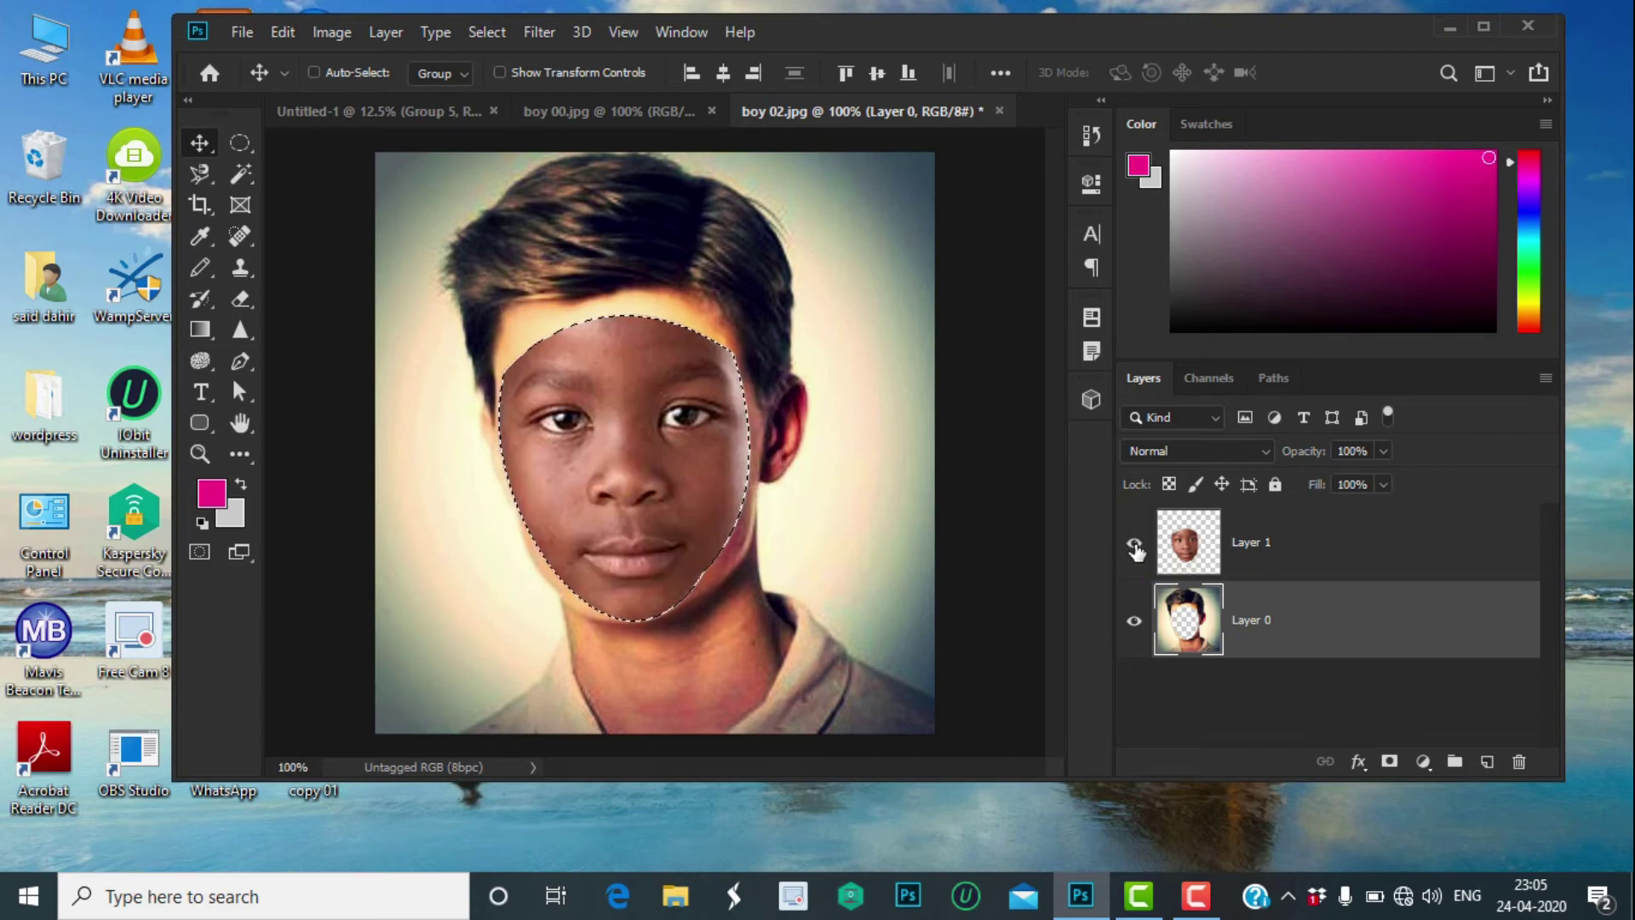
click(1135, 547)
click(1135, 547)
Deselect the face outline and enlarge Layer 1 to about 104.59% width and 104.92% height so it overlaps the hole's edges.
click(1269, 549)
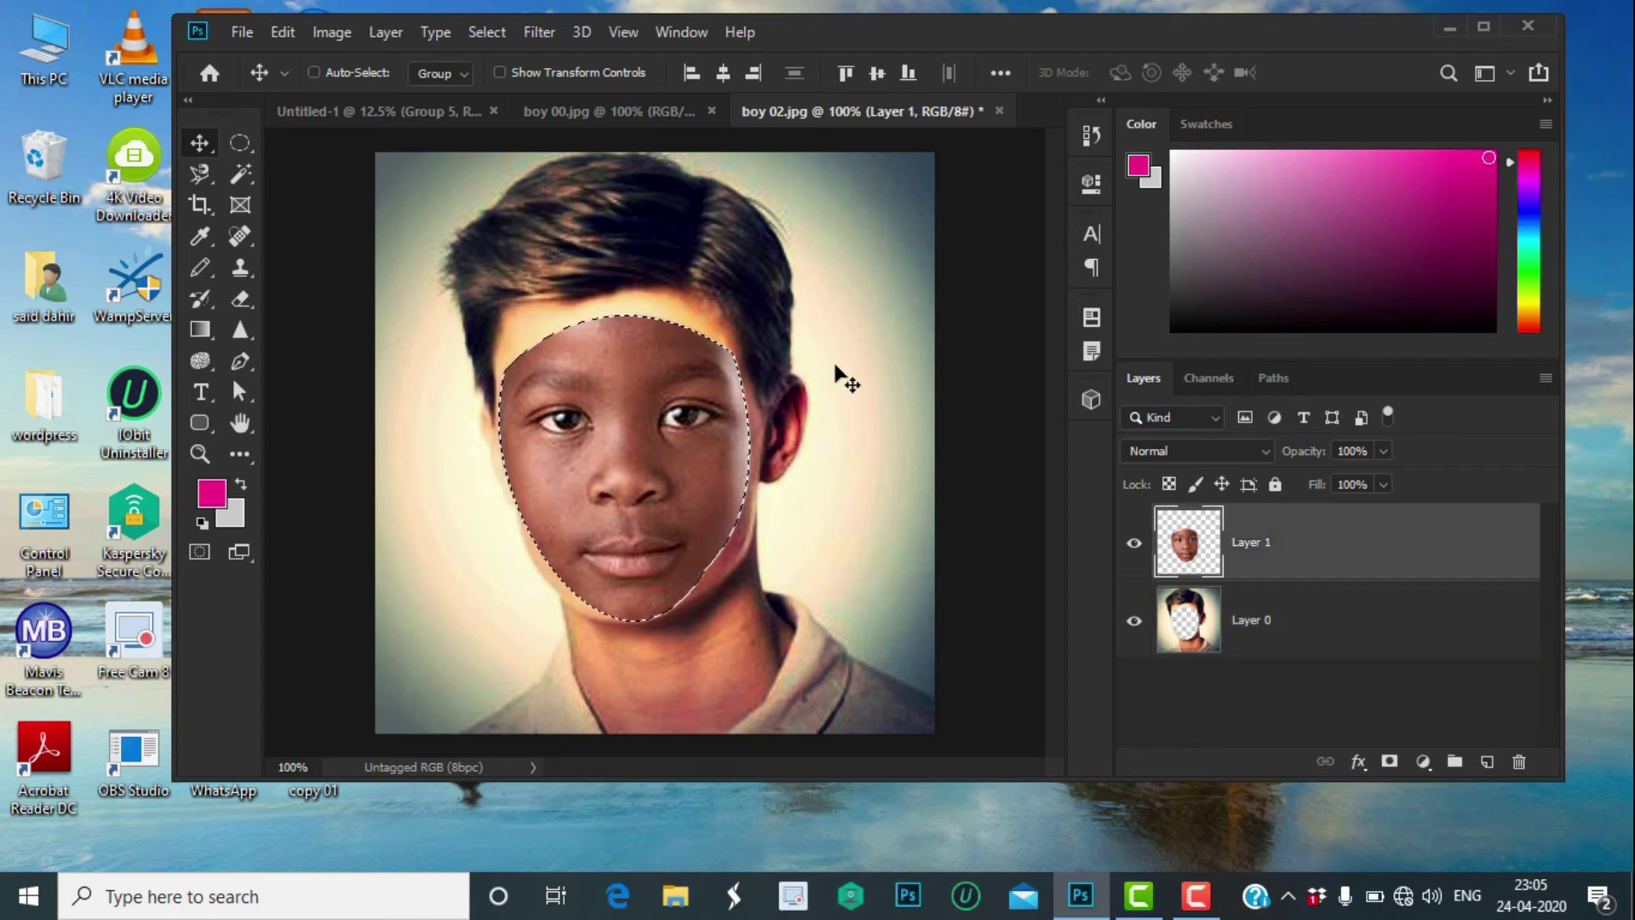
key(ctrl+d)
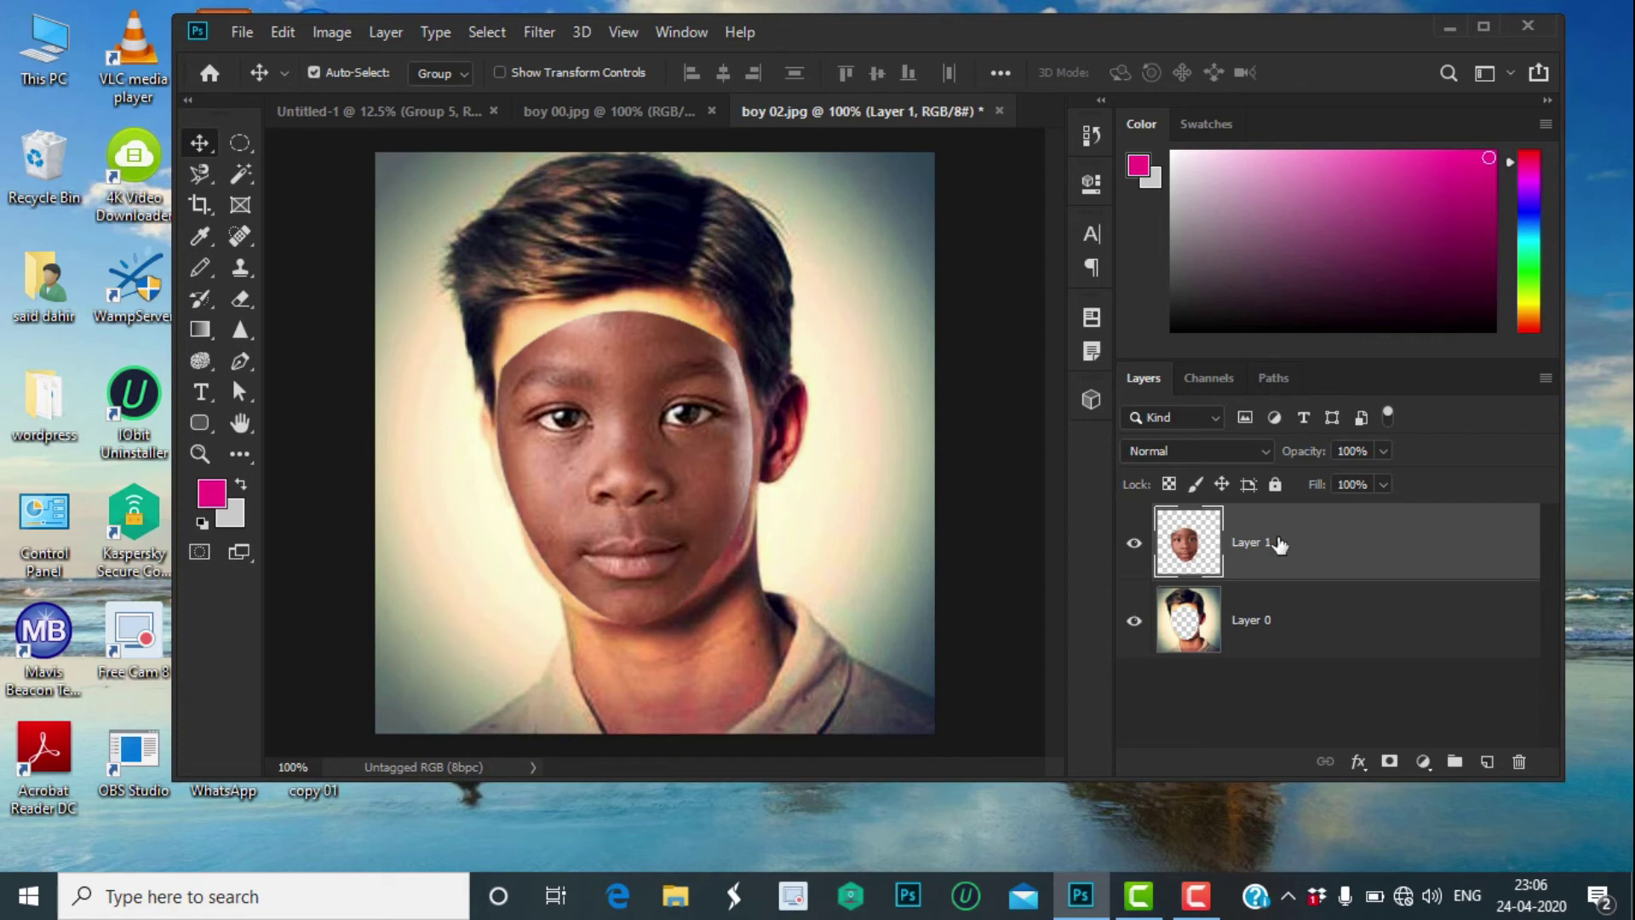
key(ctrl+t)
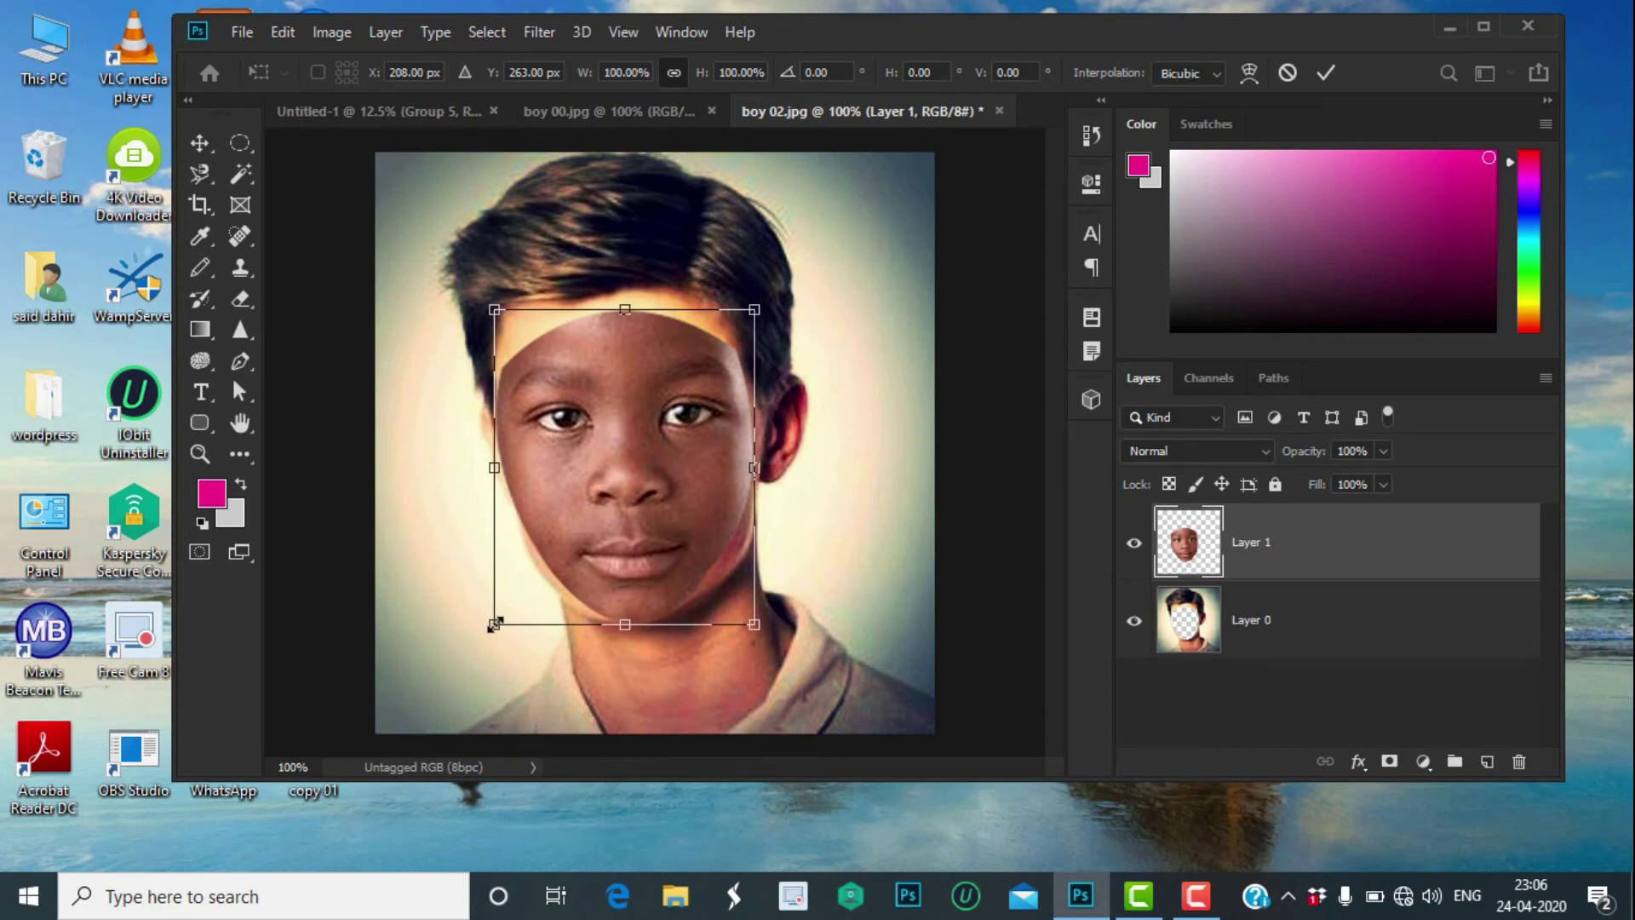
drag(495, 624, 488, 630)
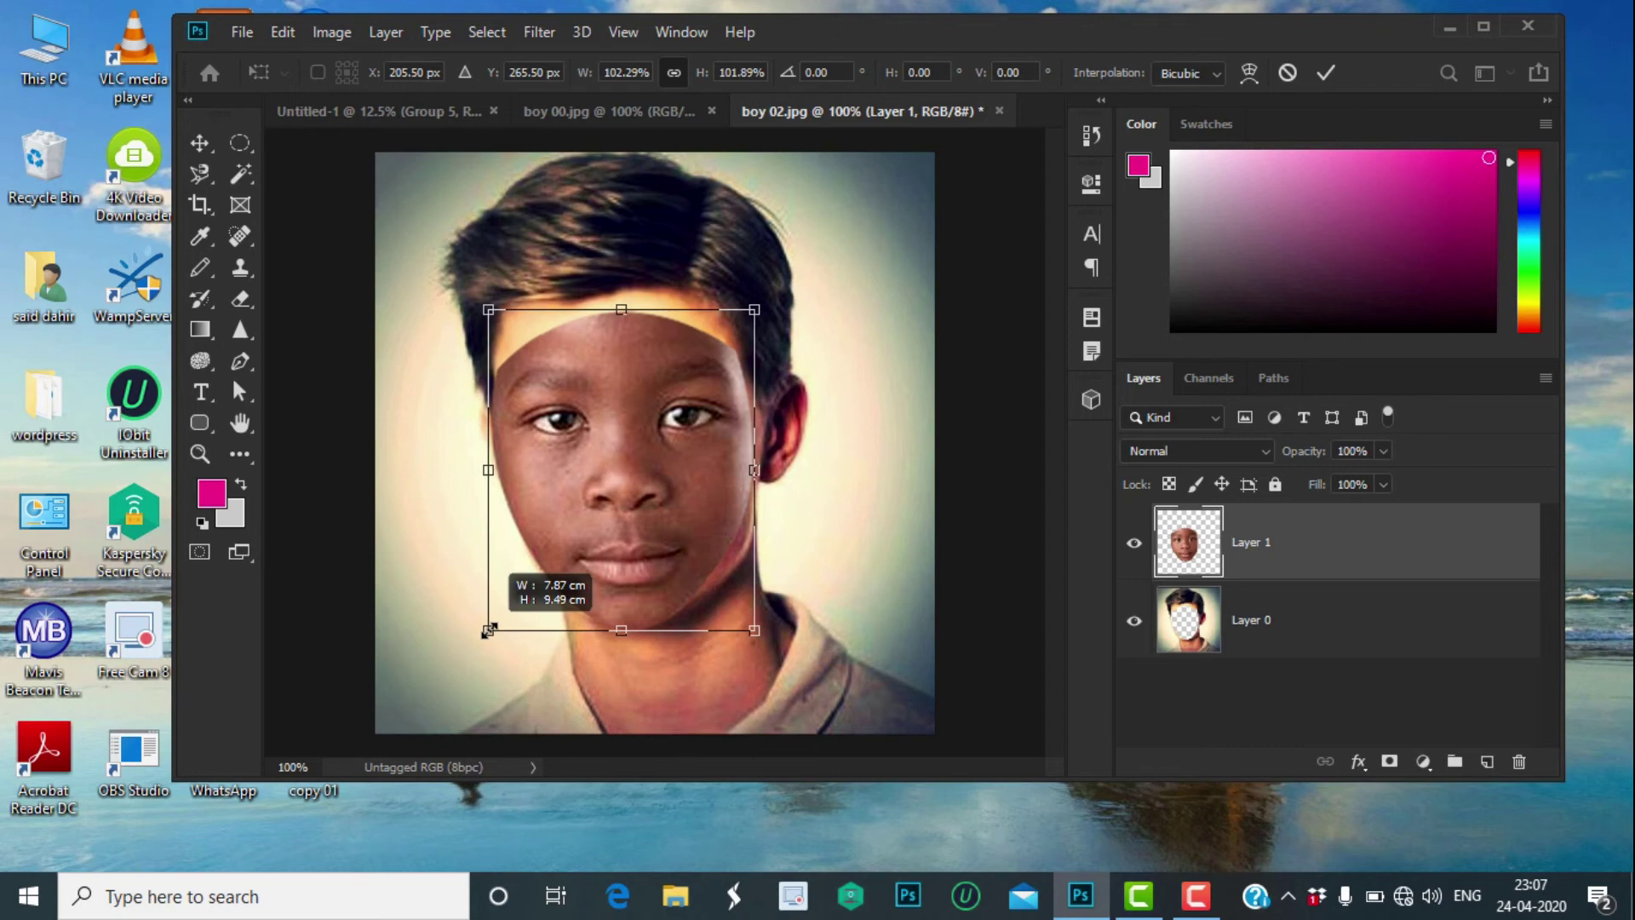
drag(488, 630, 488, 630)
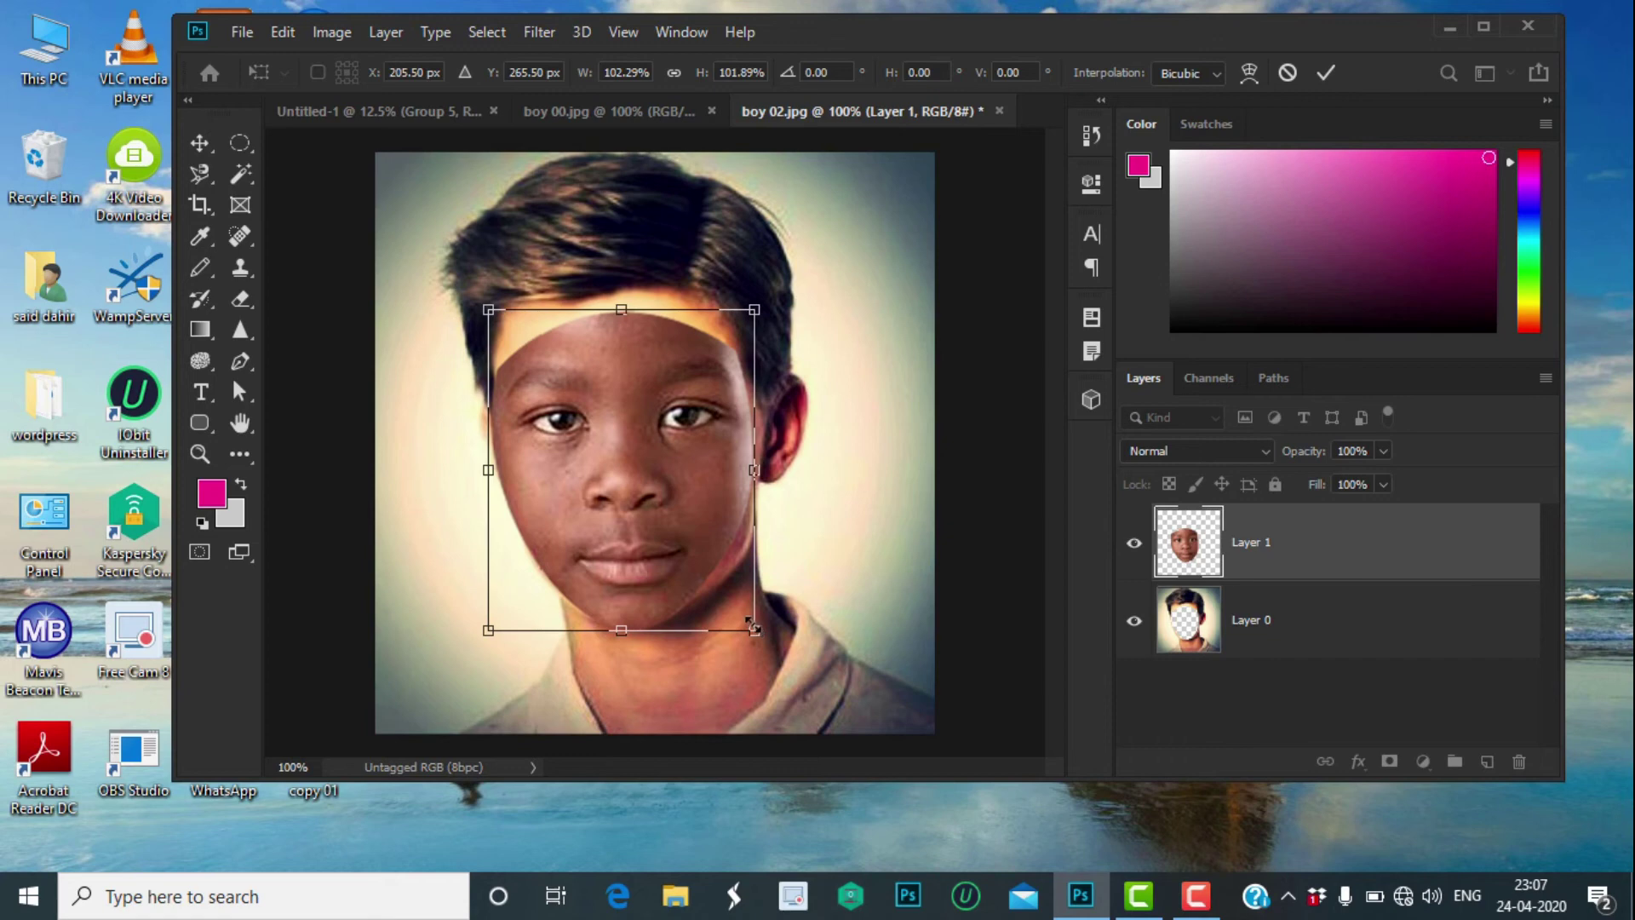
drag(753, 628, 760, 633)
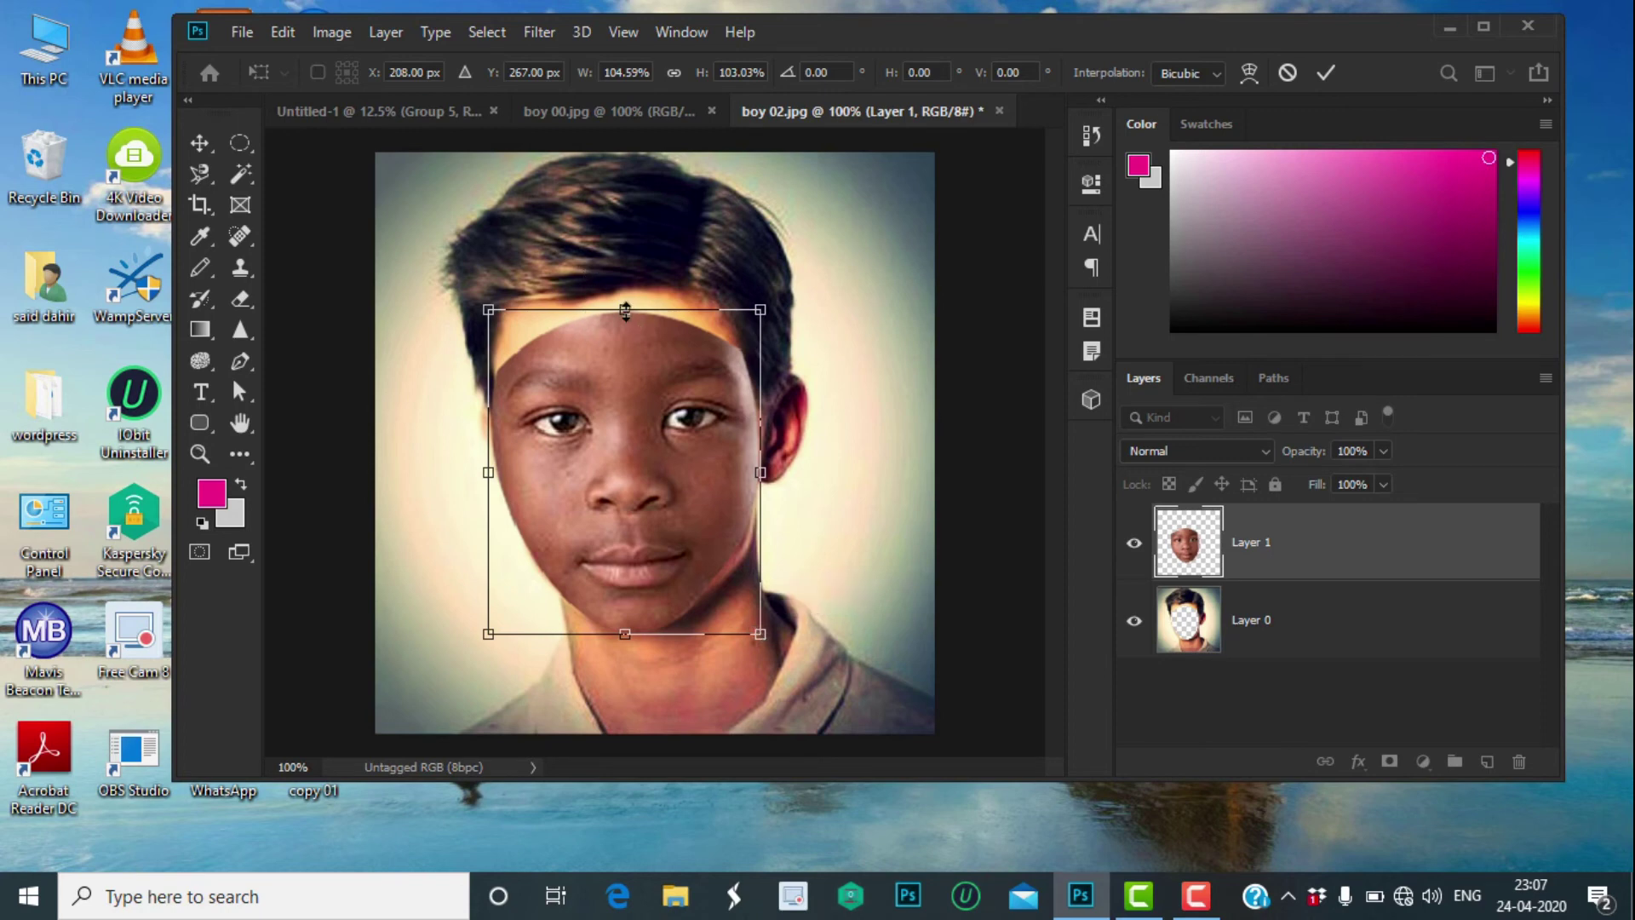
drag(625, 311, 624, 305)
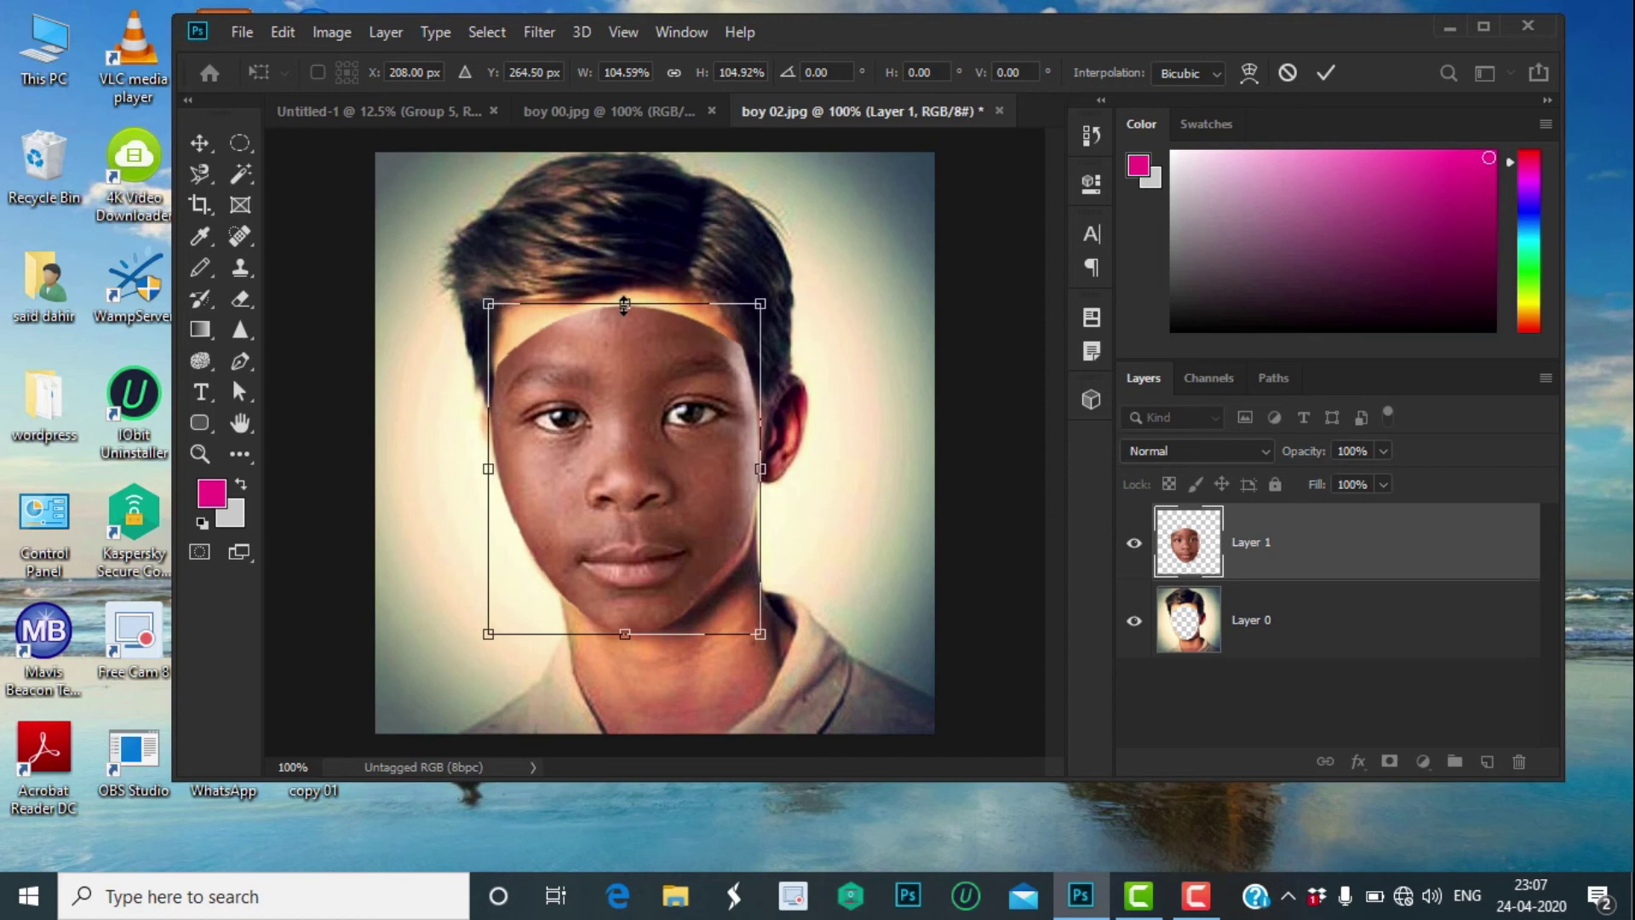
click(1327, 73)
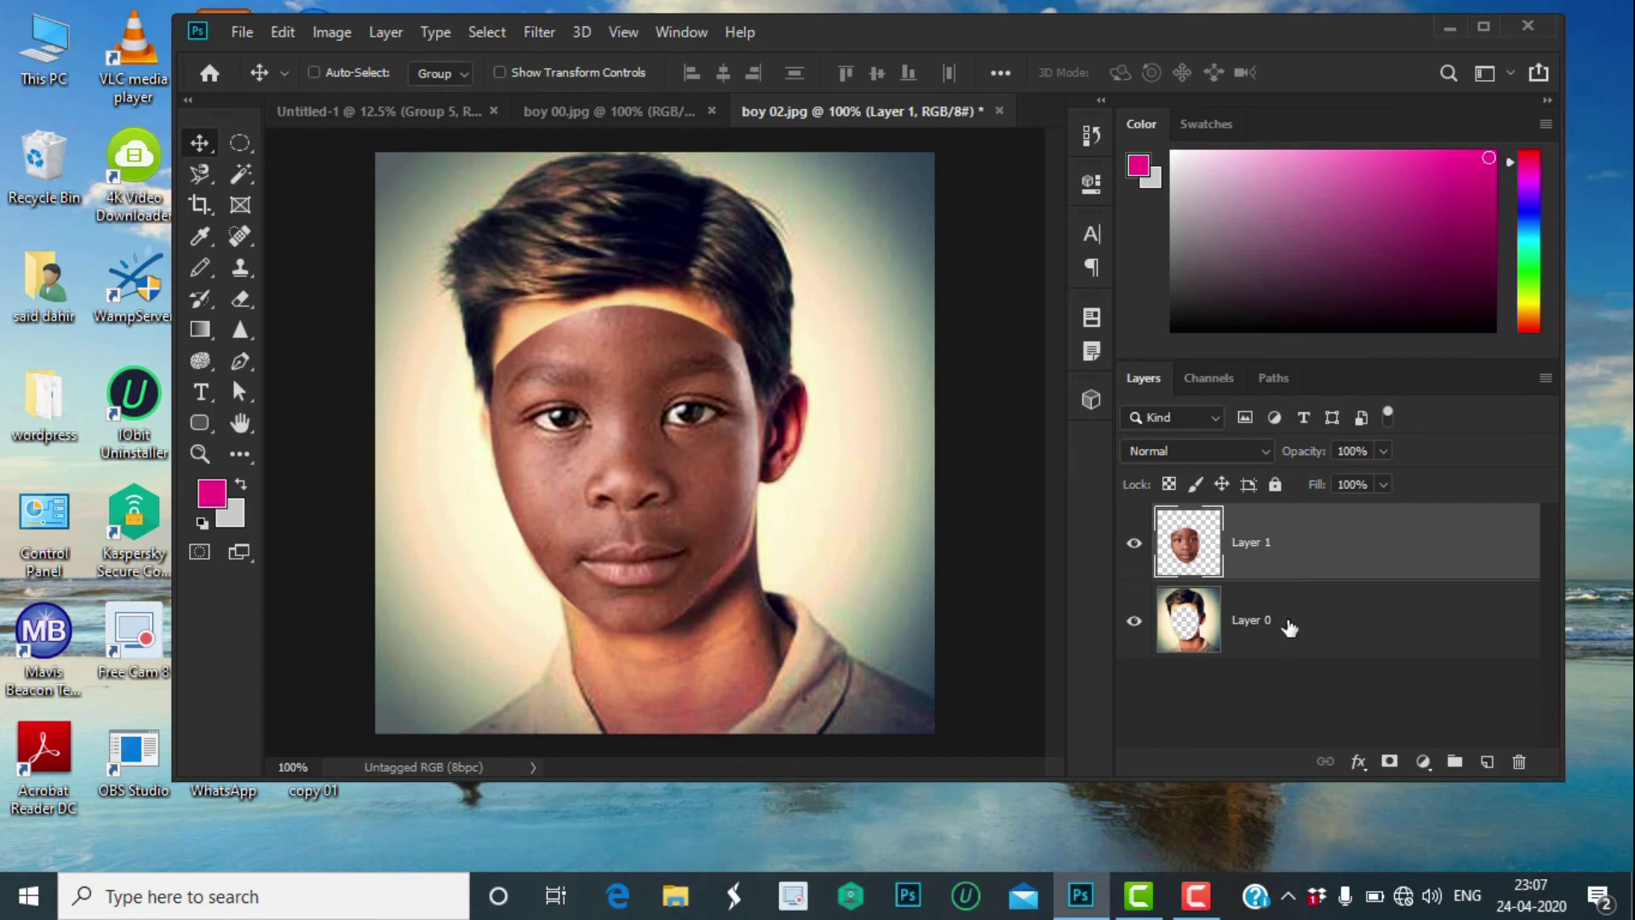
Auto-blend Layer 1 and Layer 0 using the Panorama method with Seamless Tones and Colors and Content Aware Fill Transparent Areas enabled.
key(ctrl)
ctrl+click(1290, 628)
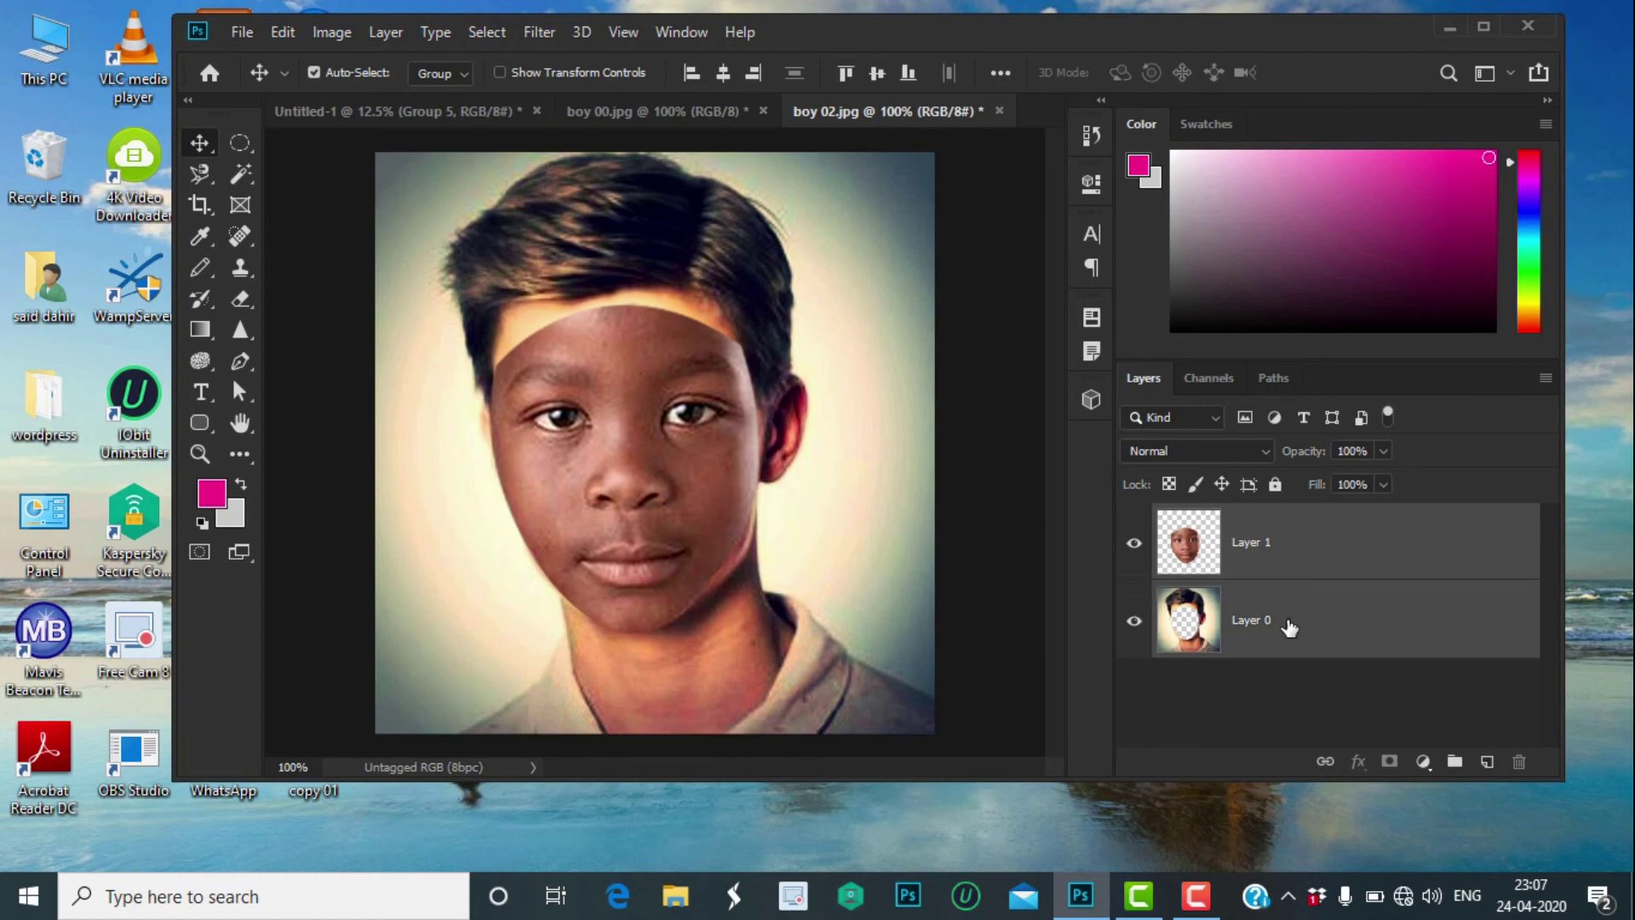
click(285, 33)
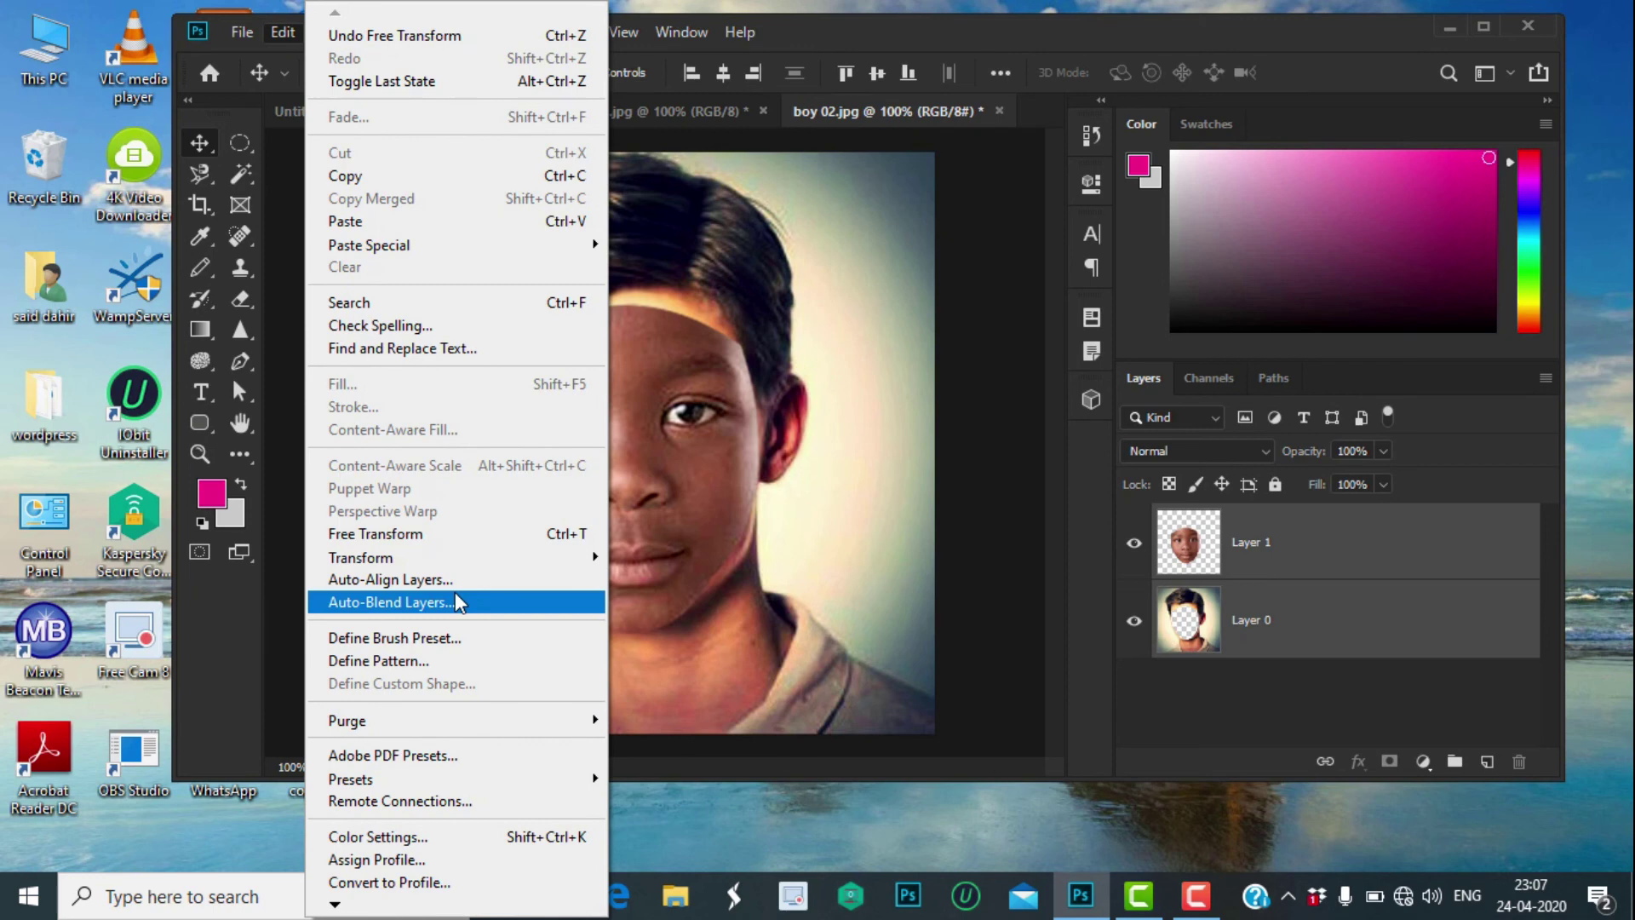
click(406, 603)
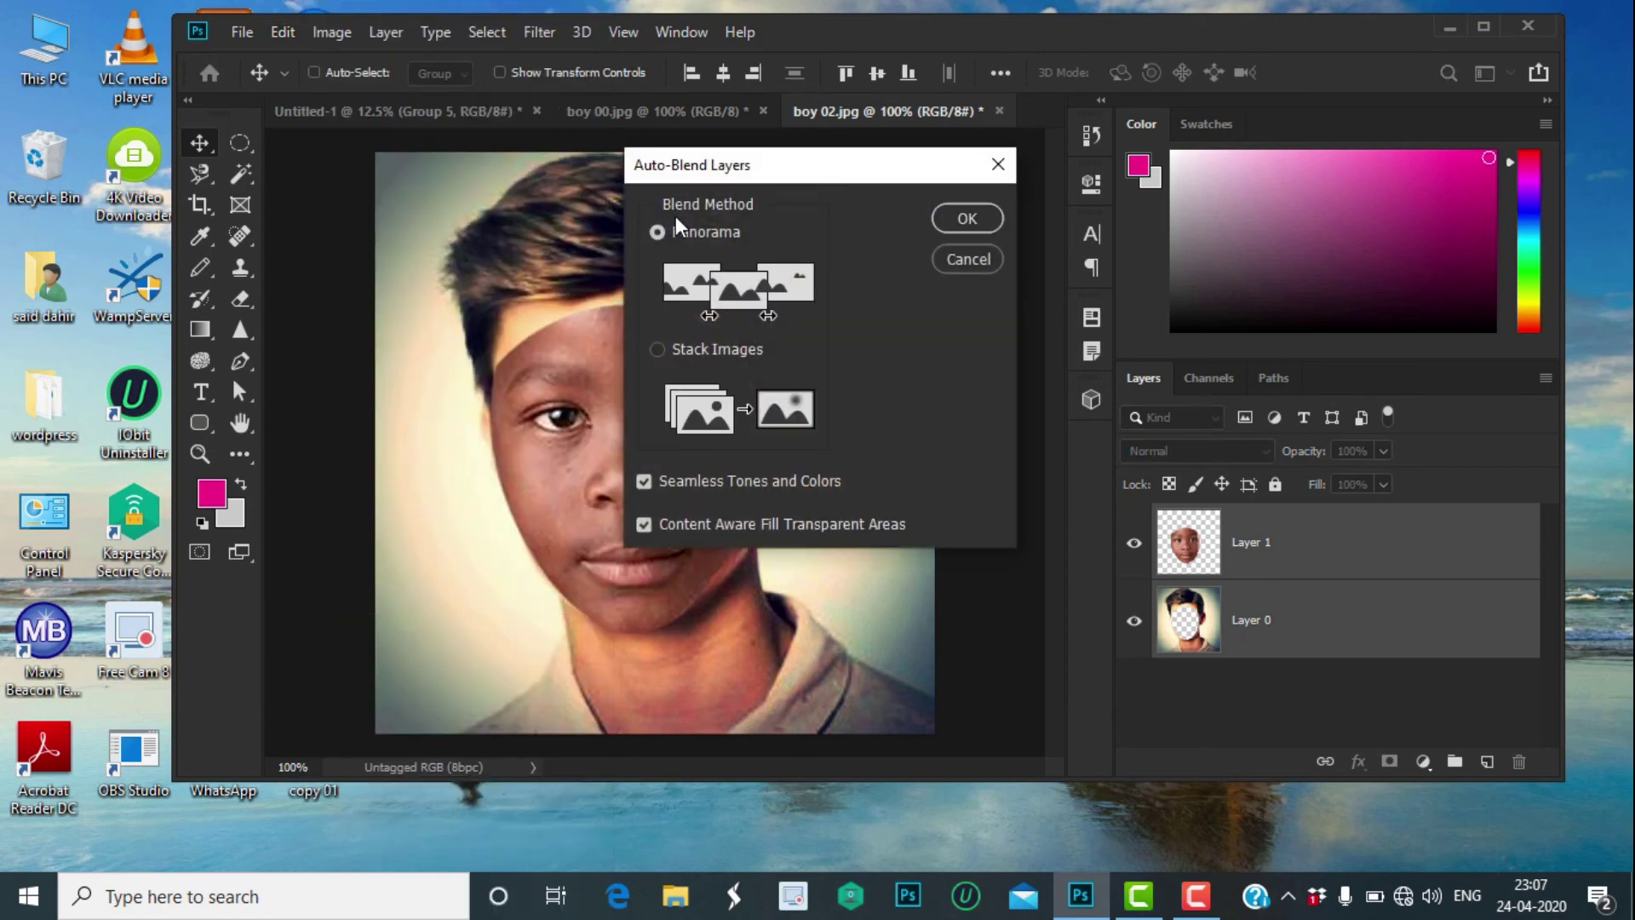
click(964, 220)
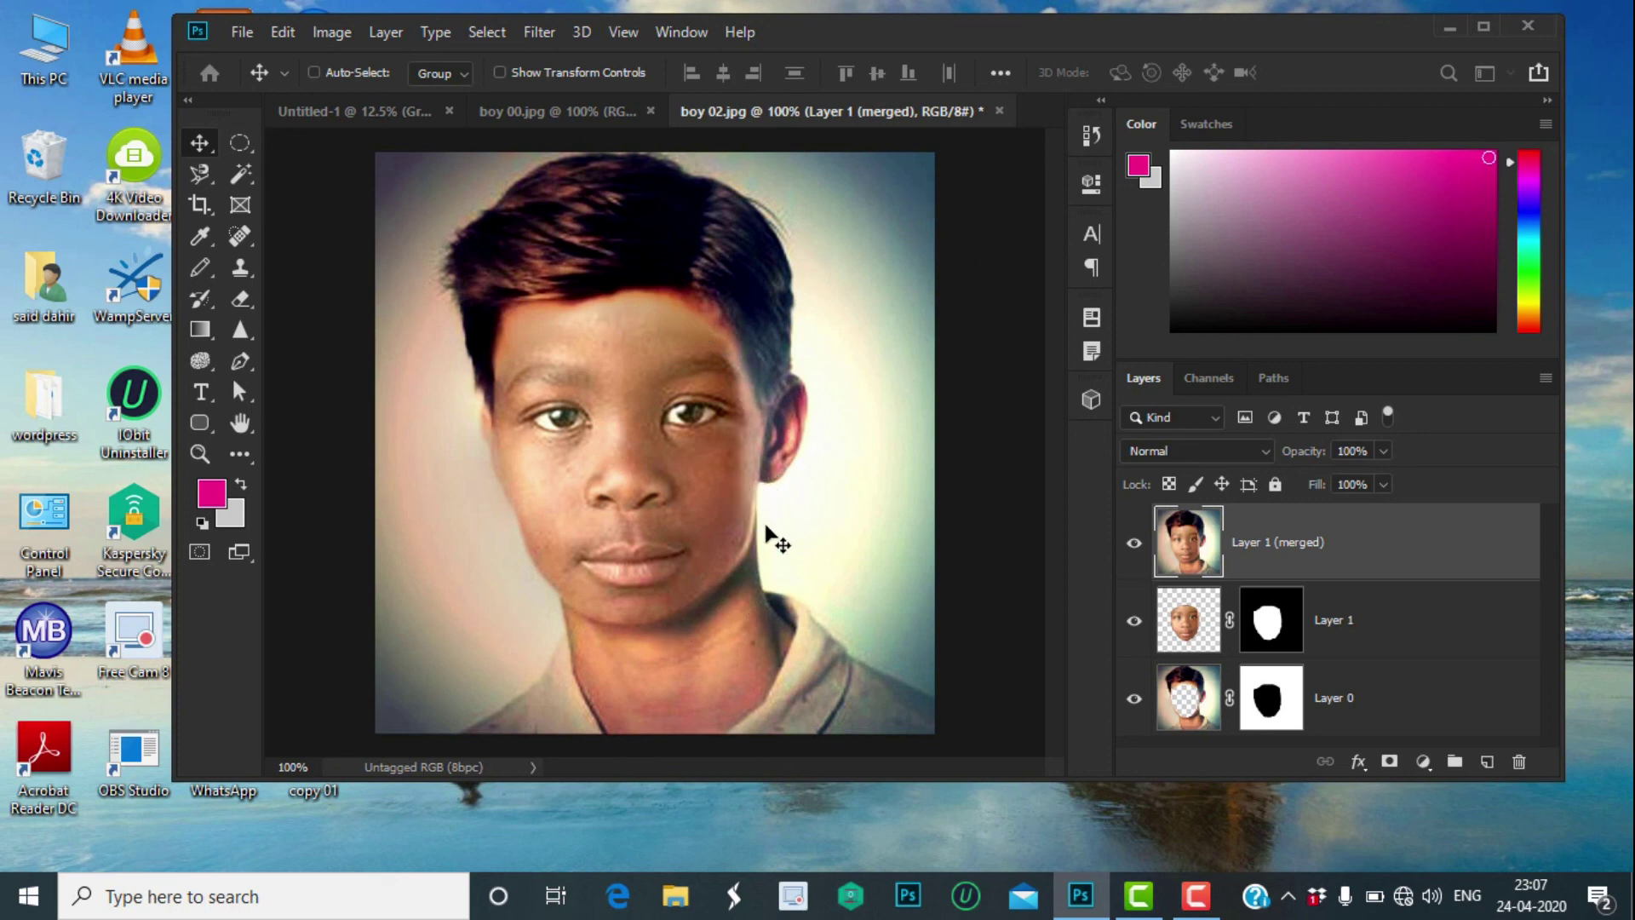
Compare the blended portrait with the before and after example in Untitled-1, and return to boy 02.
click(542, 109)
click(361, 109)
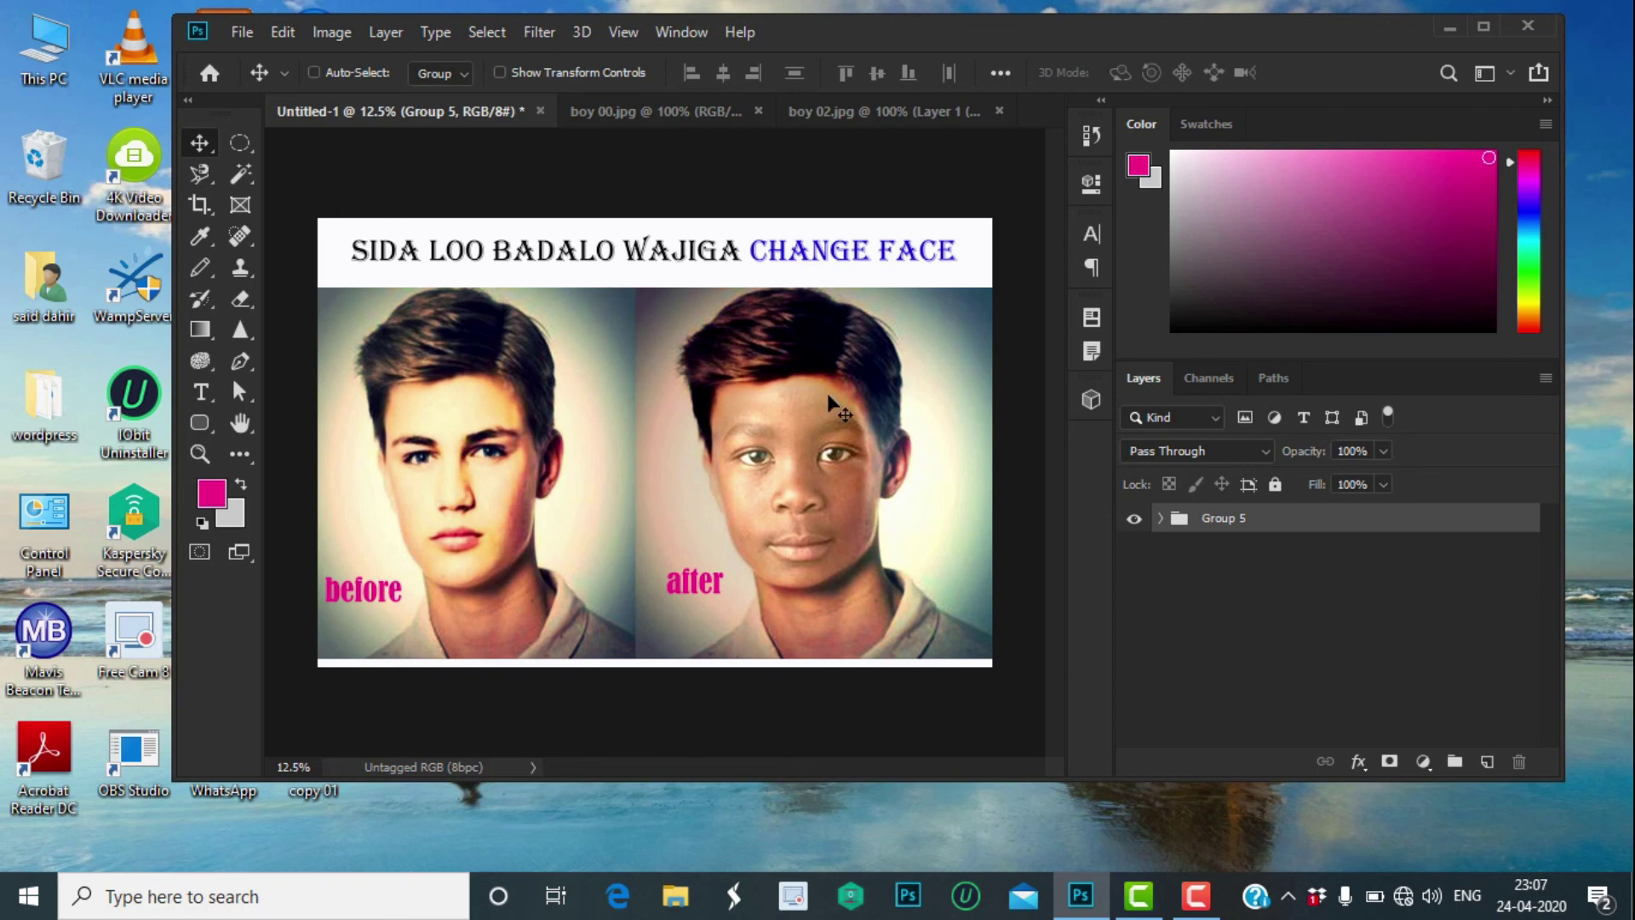
click(899, 116)
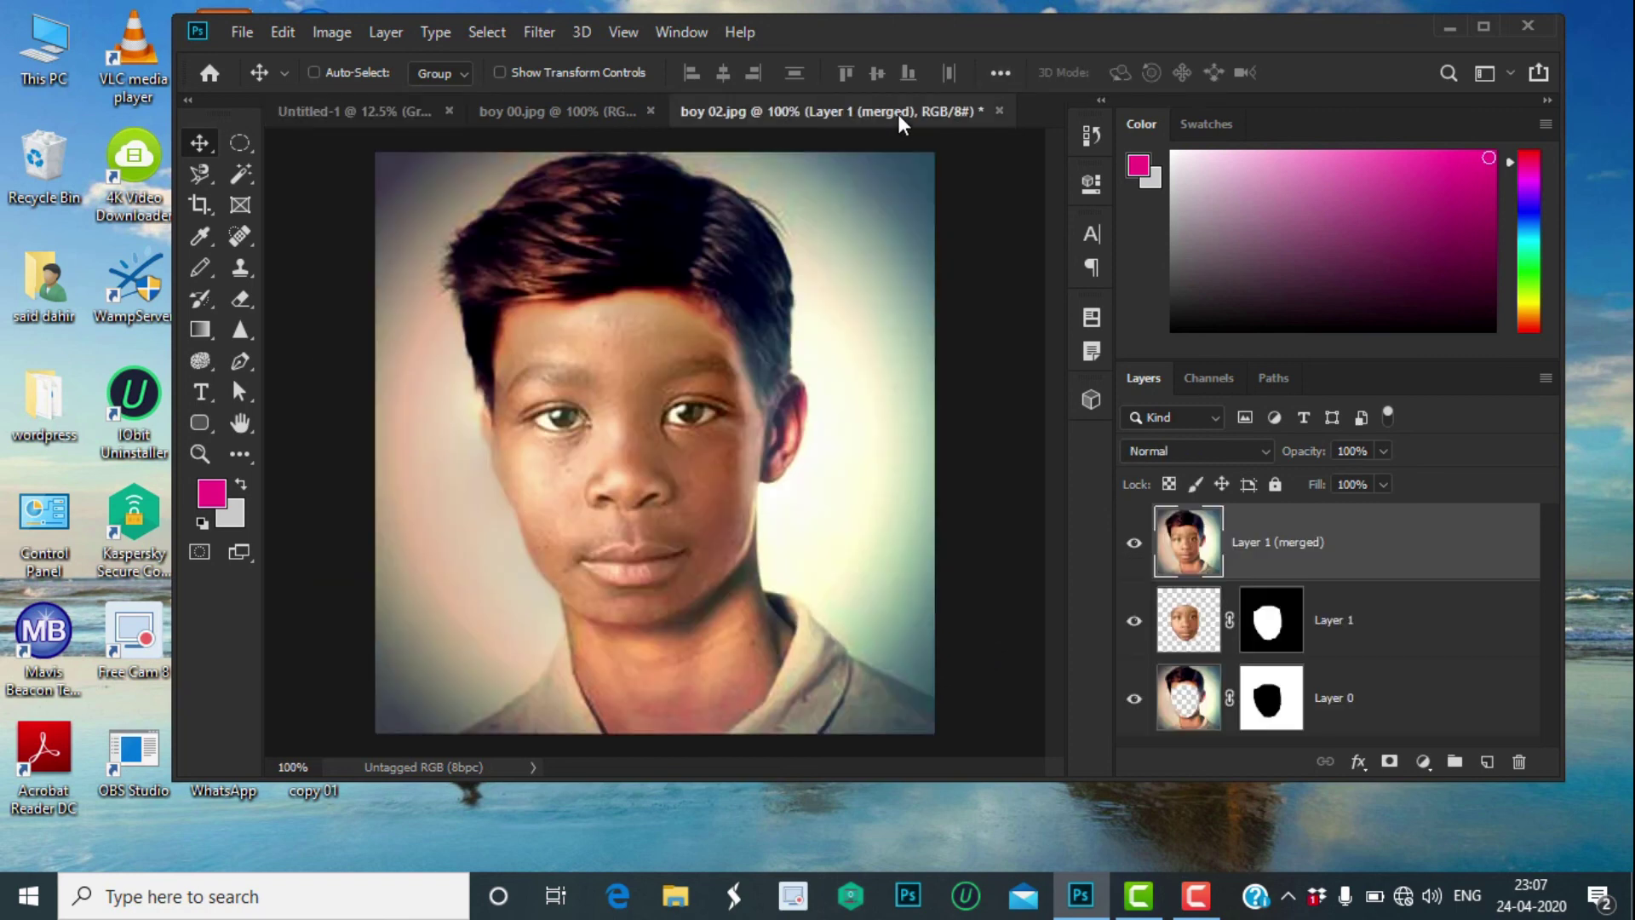